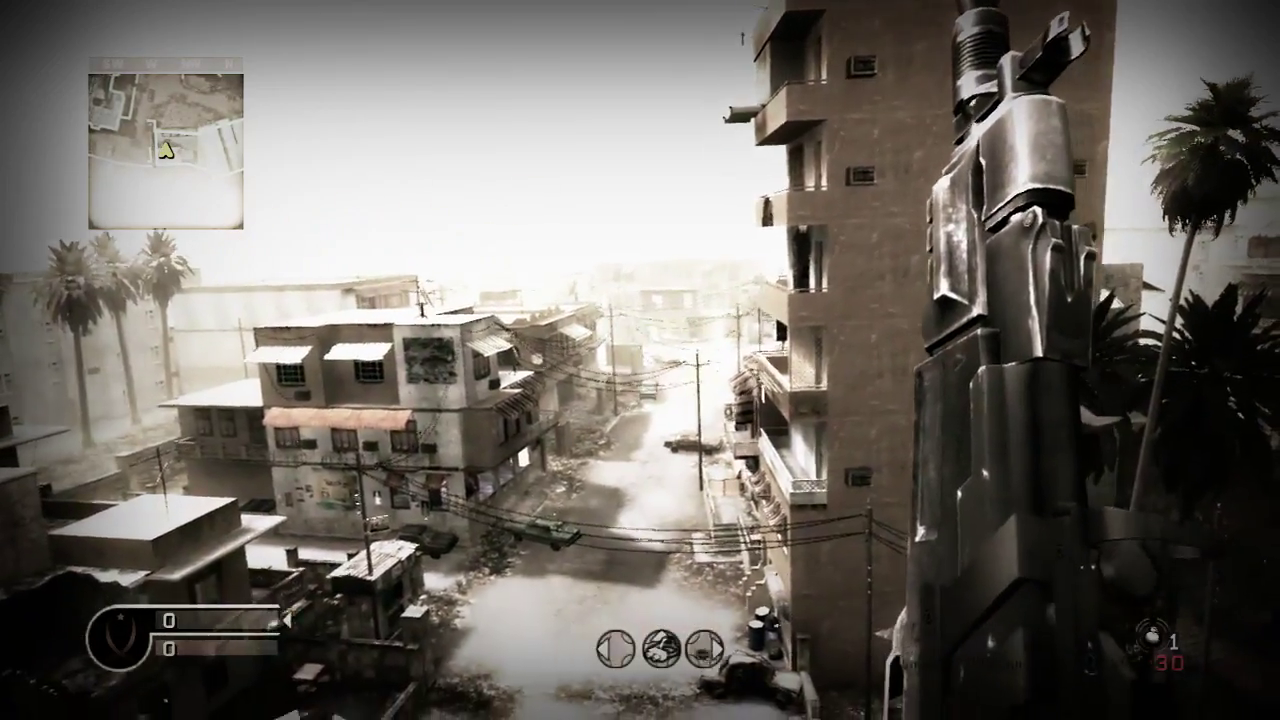
Step: Bring up Vegas Pro 11 with the gameplay clip in Project Media and an empty timeline
key("r")
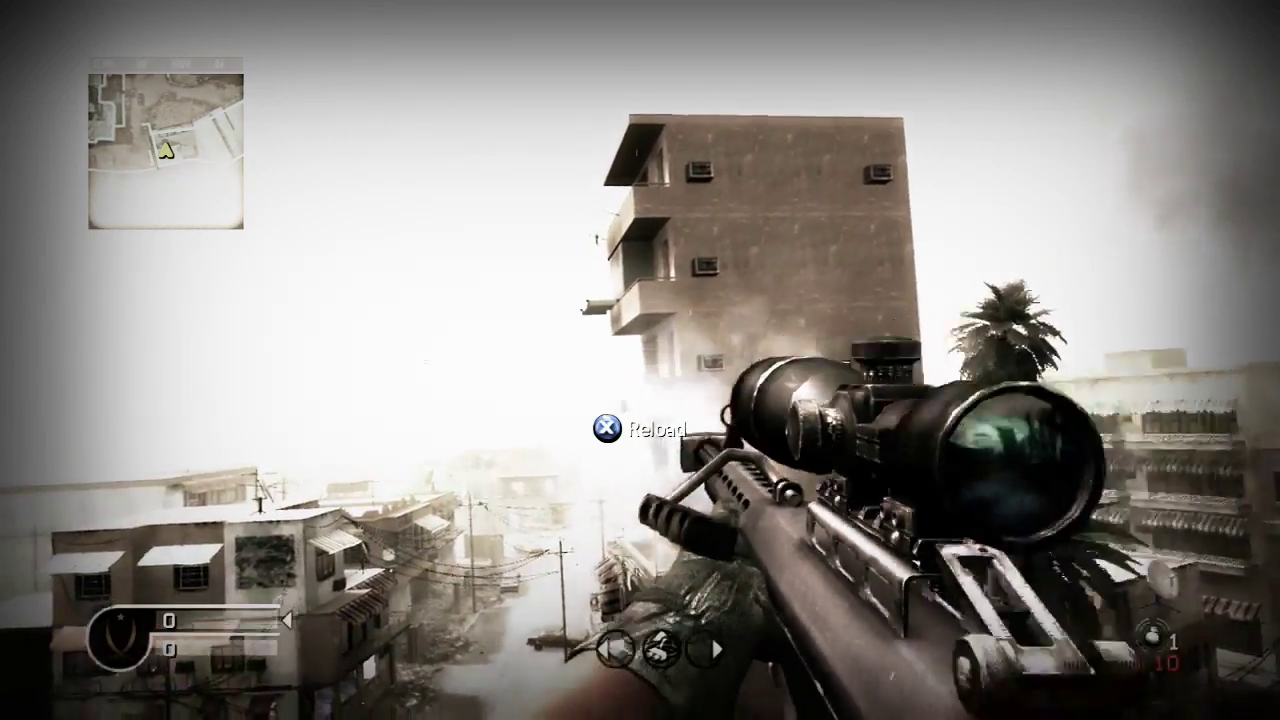
key("r")
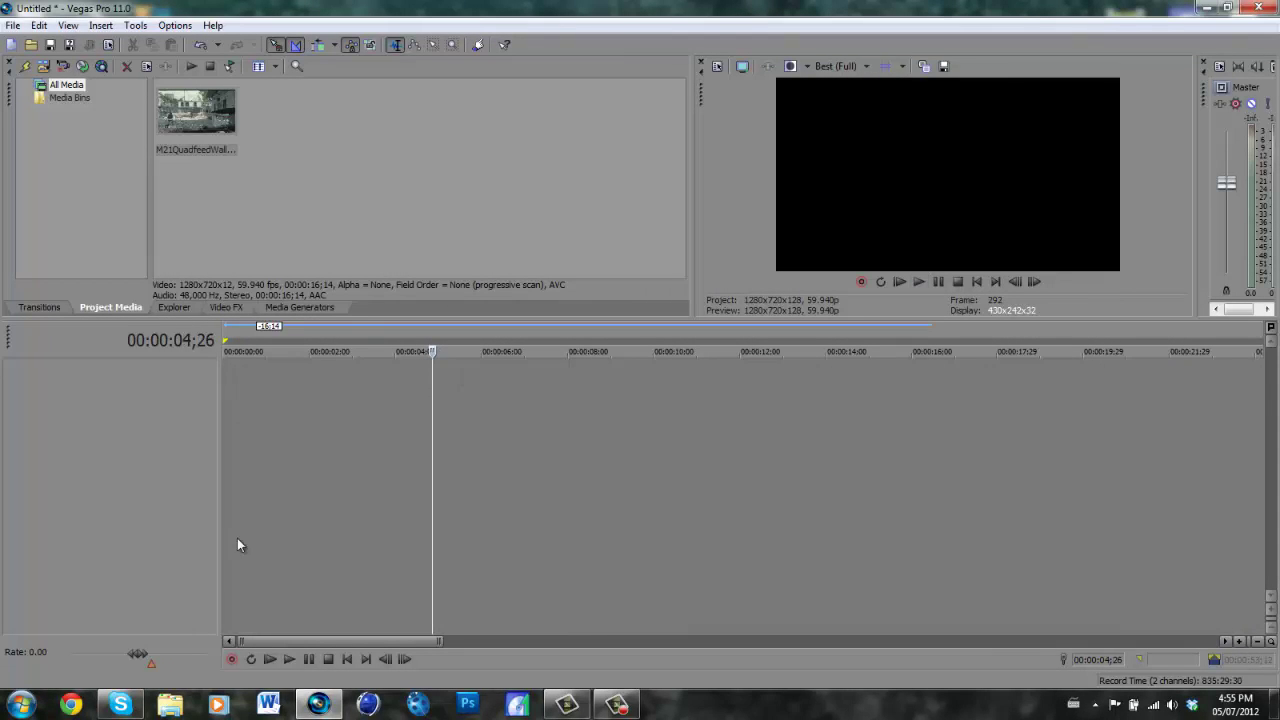
Step: Place the M21QuadfeedWallbang.mp4 clip on the timeline at the project start
left_click(222, 515)
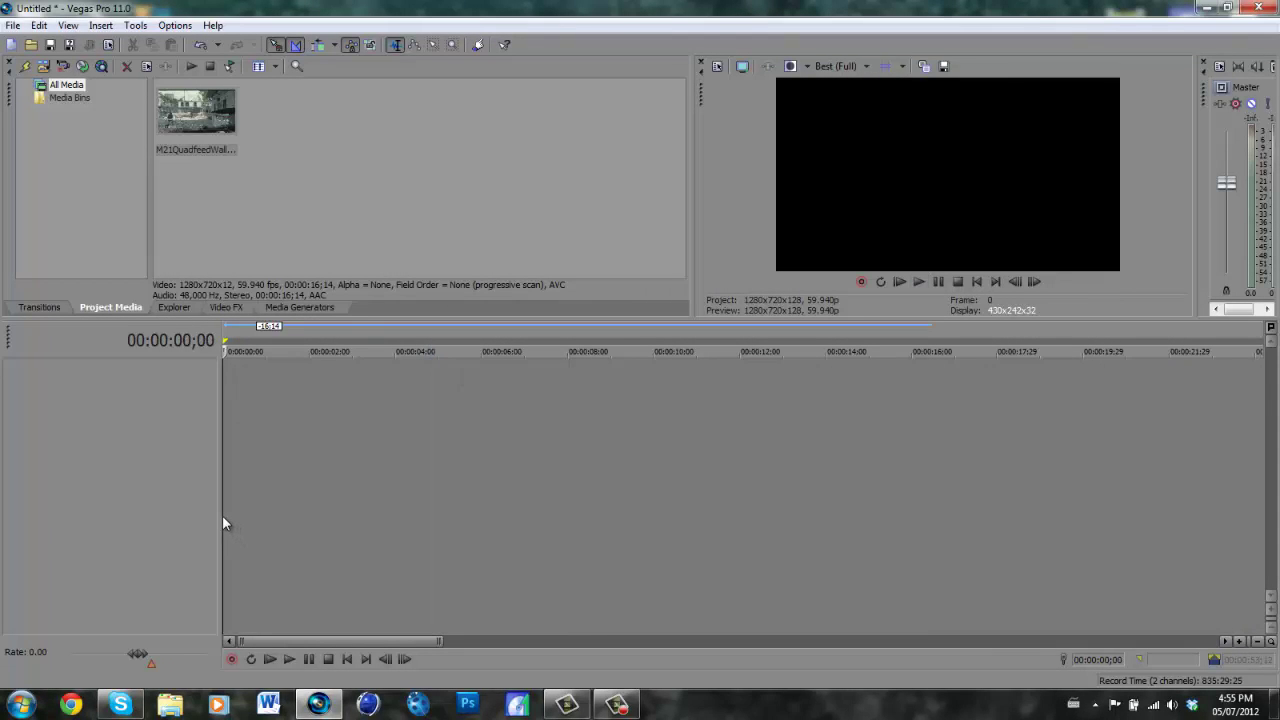
left_click(210, 116)
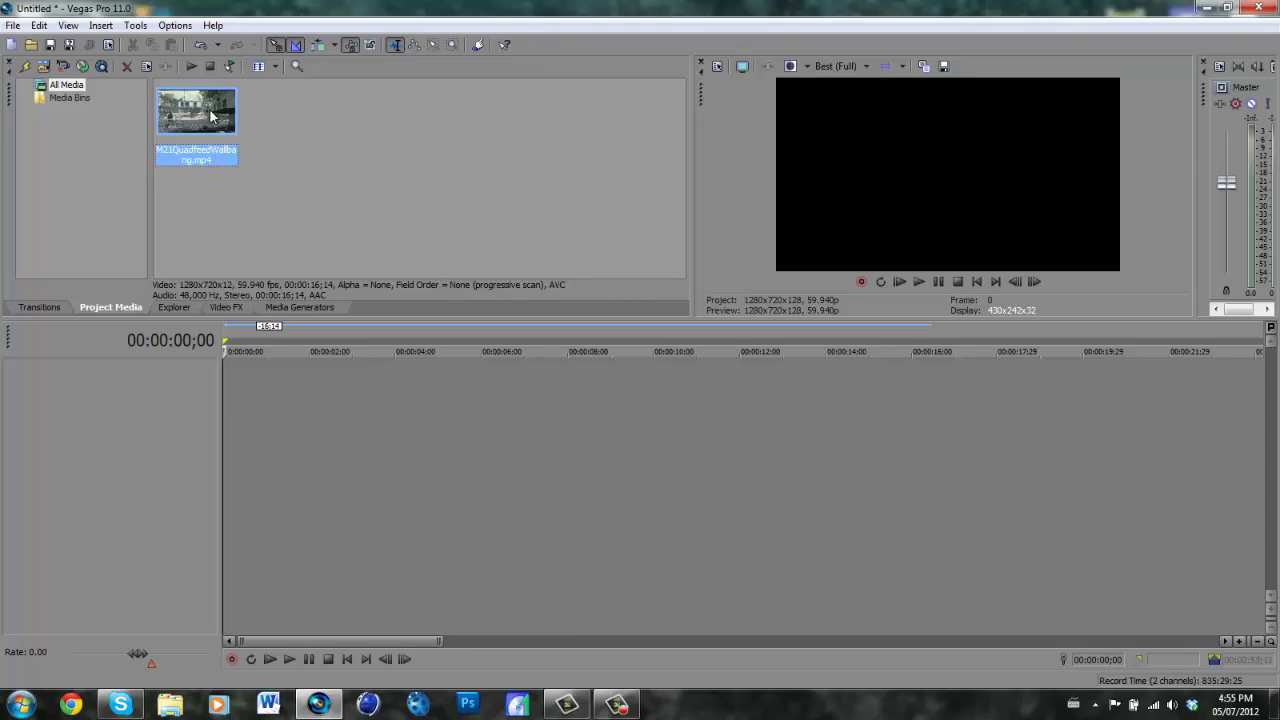
left_click_drag(308, 484, 200, 178)
left_click_drag(220, 420, 226, 420)
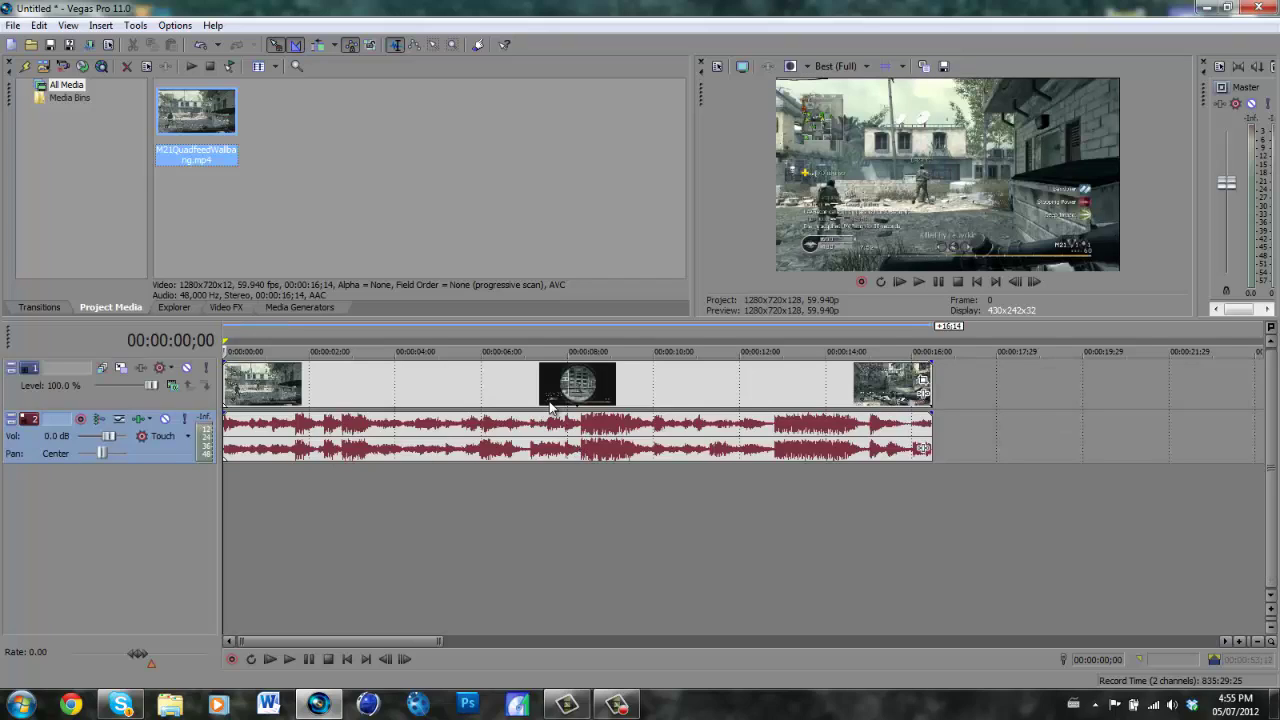
Step: Disable resampling in the video event's Properties
left_click(400, 390)
right_click(400, 390)
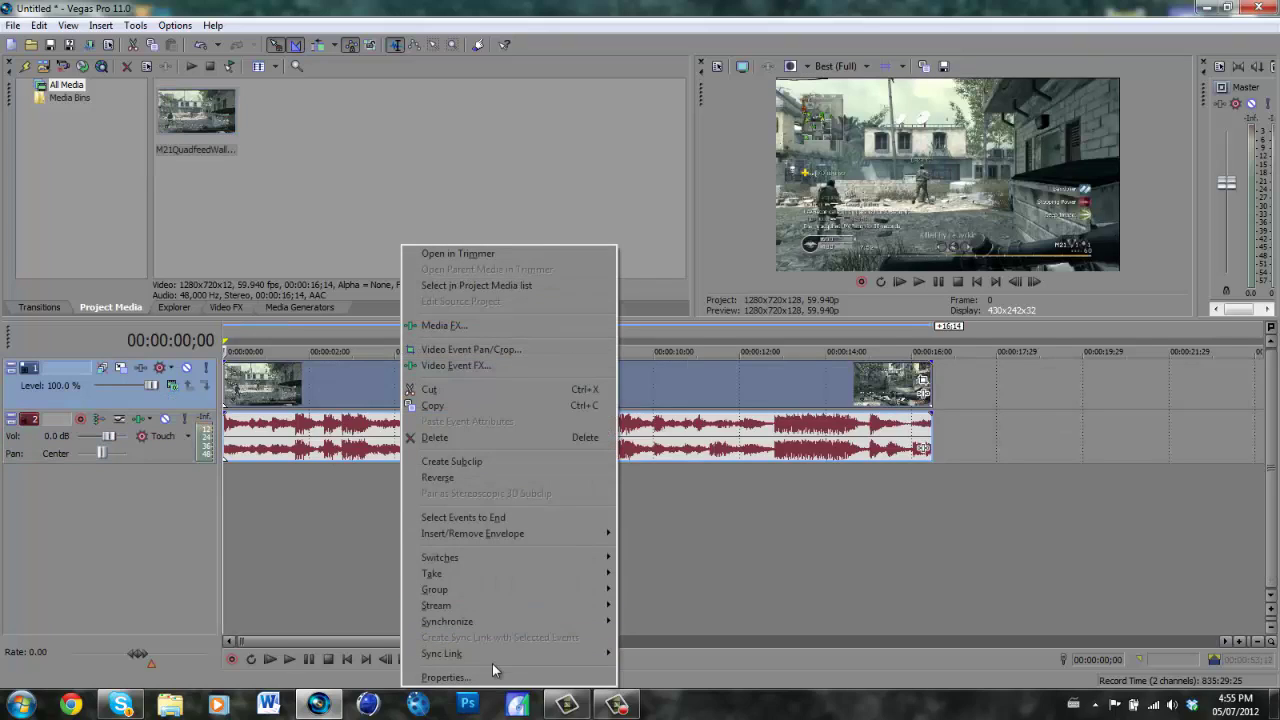
left_click(445, 677)
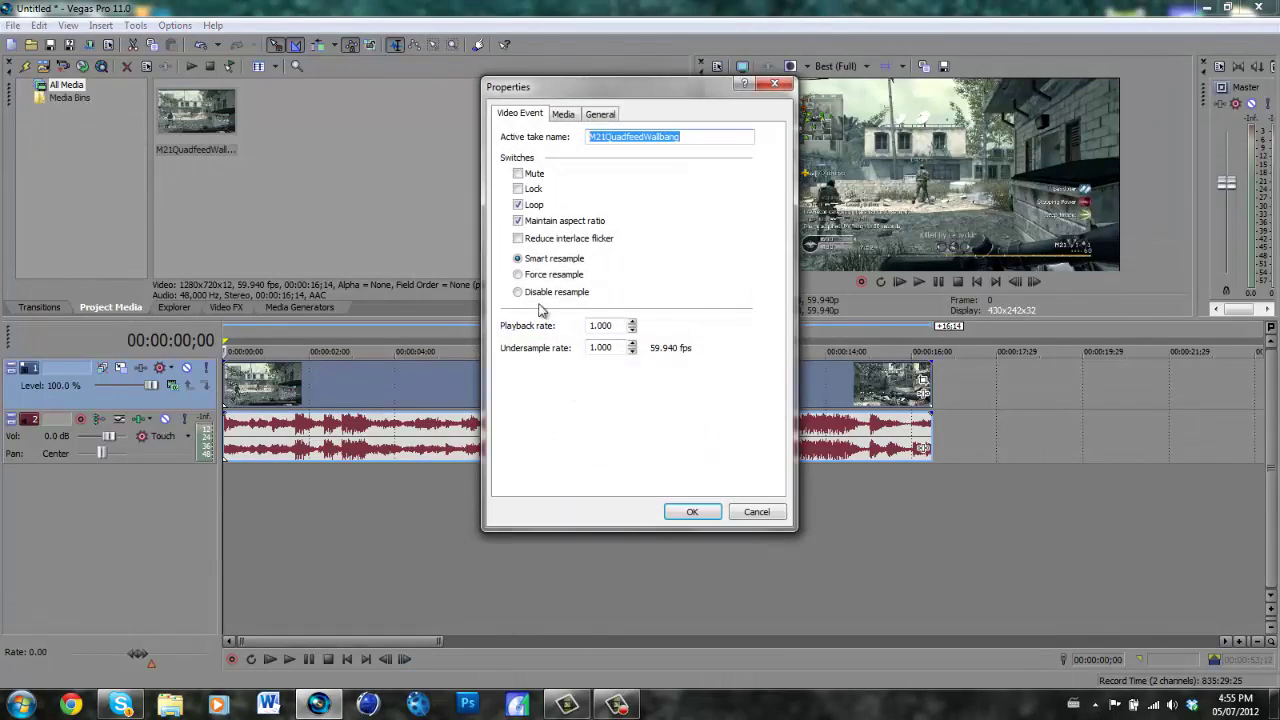
left_click(519, 295)
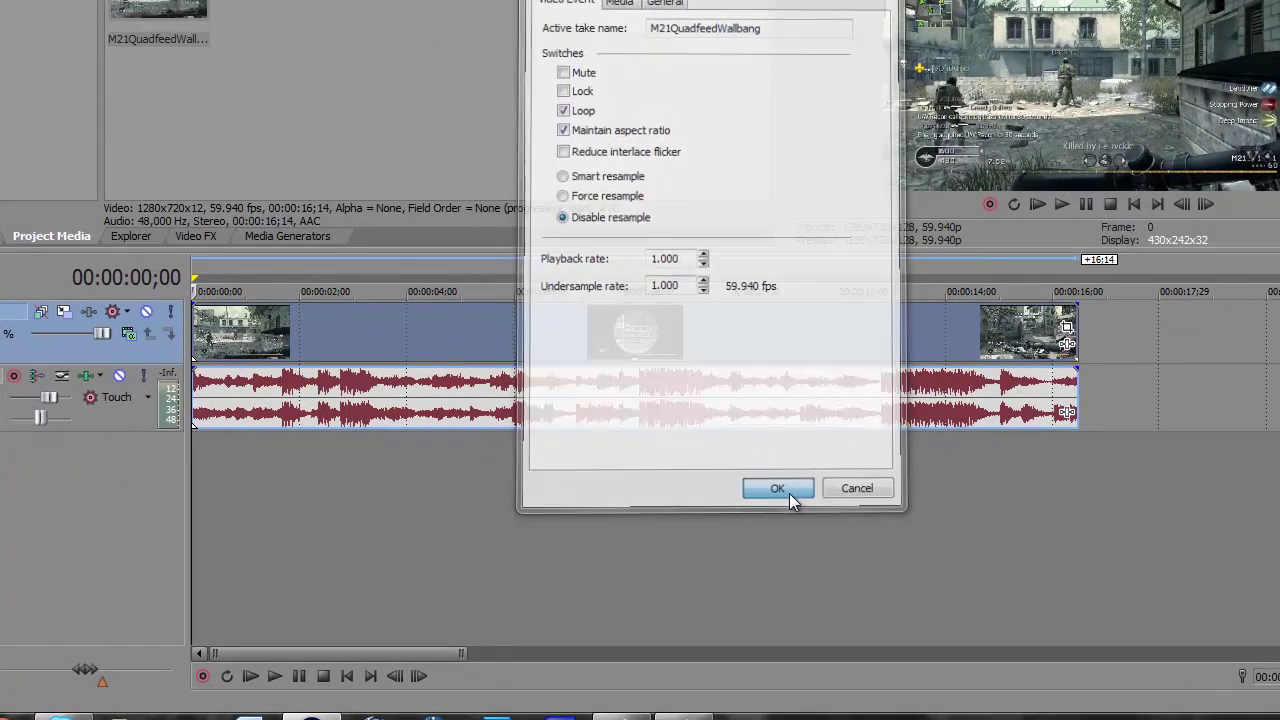
left_click(700, 515)
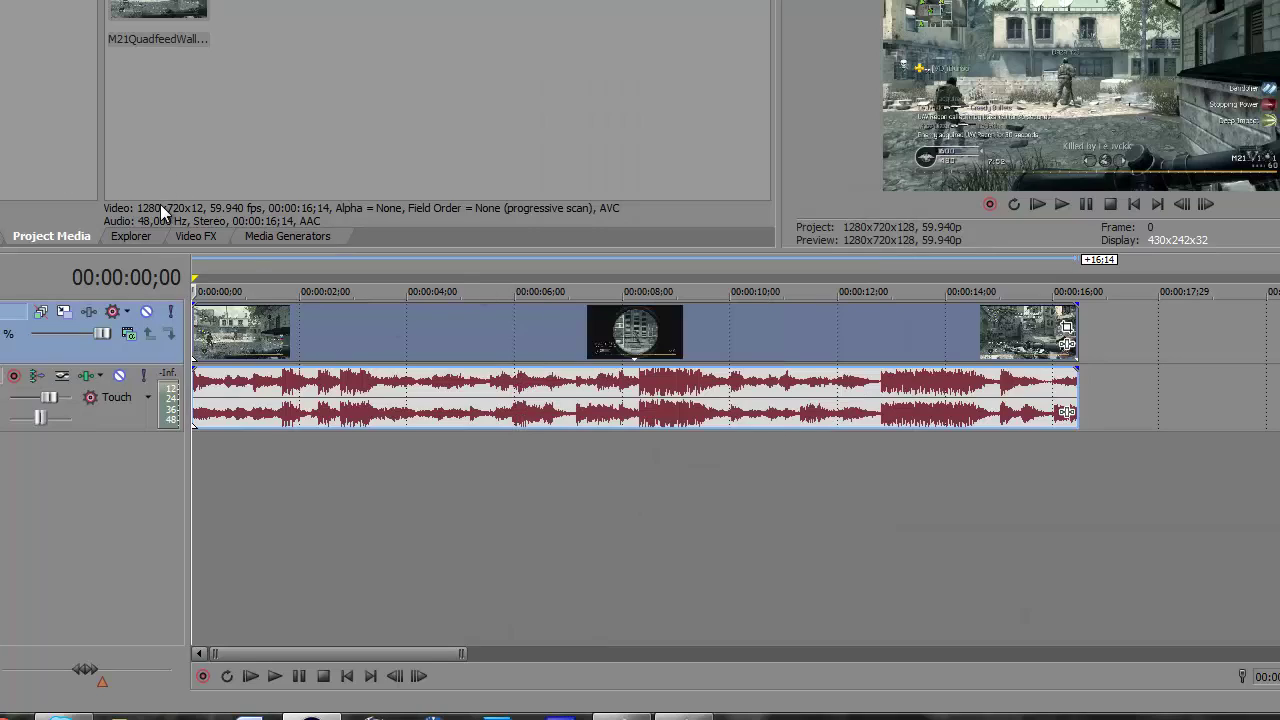
Step: Scrub and play between about 5 and 7 seconds to locate the scope shot
left_click(591, 350)
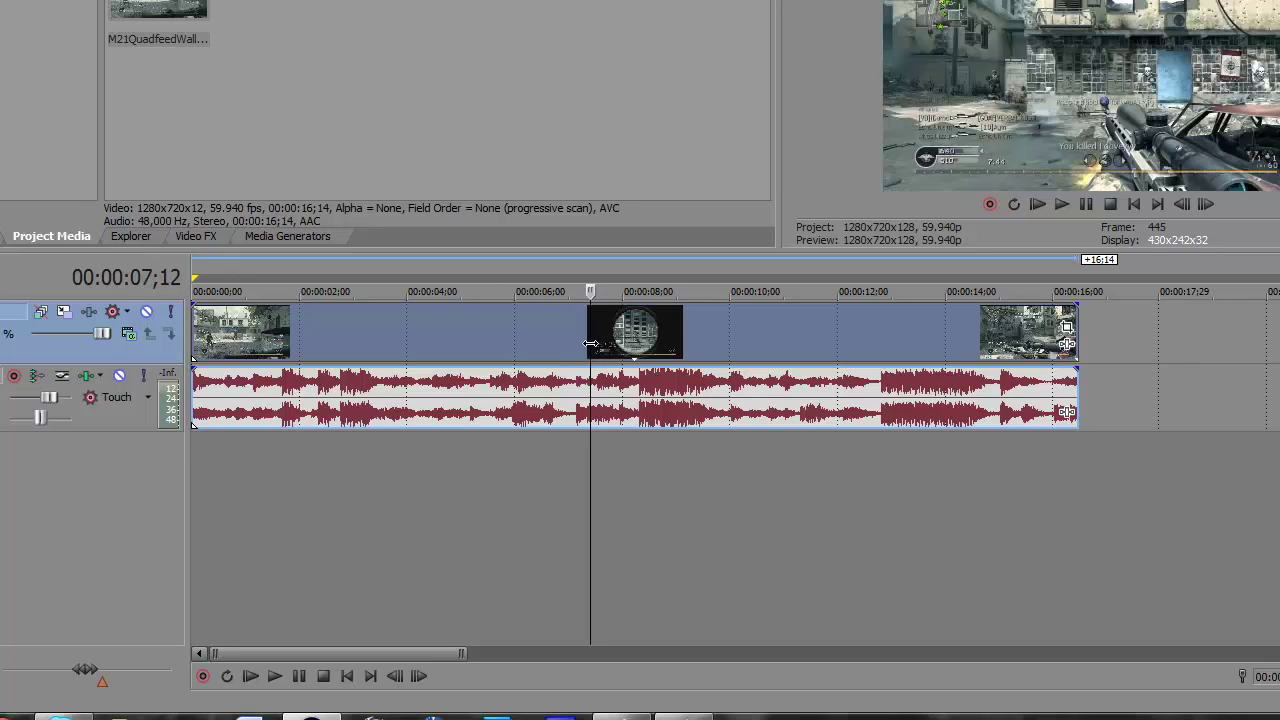
key("alt+Right")
key("alt+Right")
key("alt+Right")
key("alt+Right")
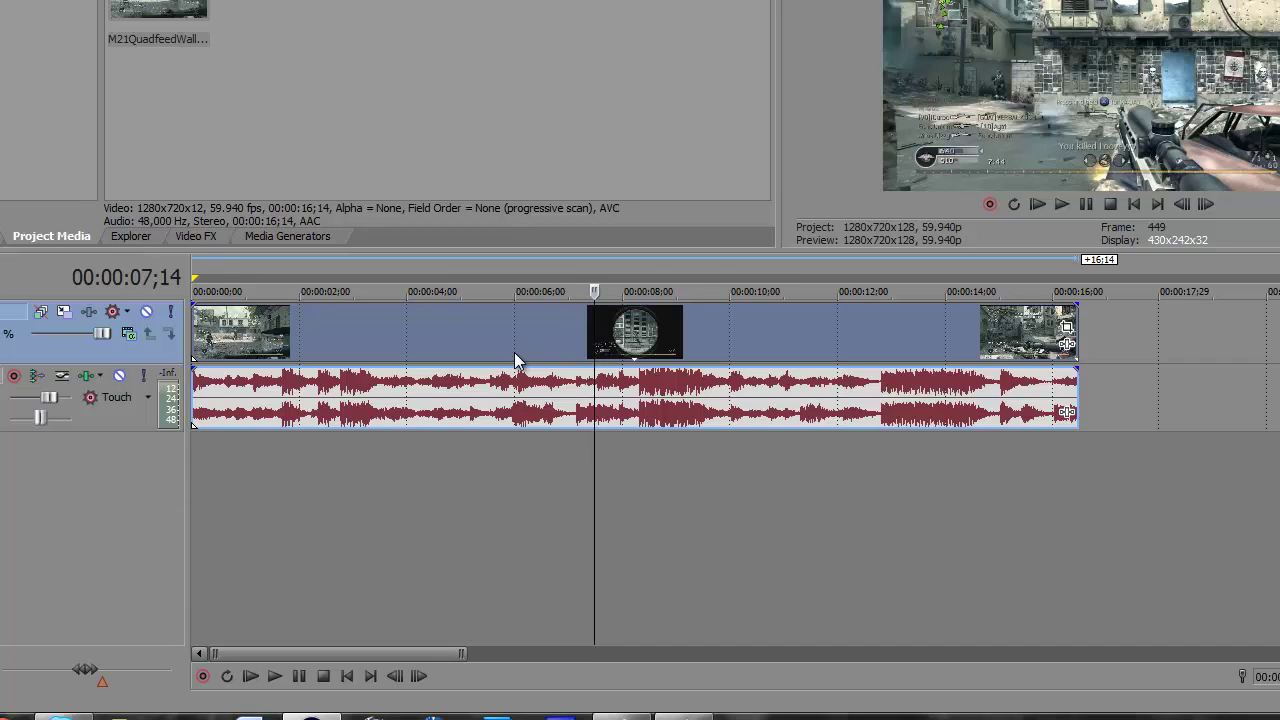
left_click(484, 348)
key("alt+Right")
key("alt+Right")
key("alt+Right")
key("alt+Right")
key("alt+Right")
key("alt+Right")
key("alt+Right")
key("alt+Right")
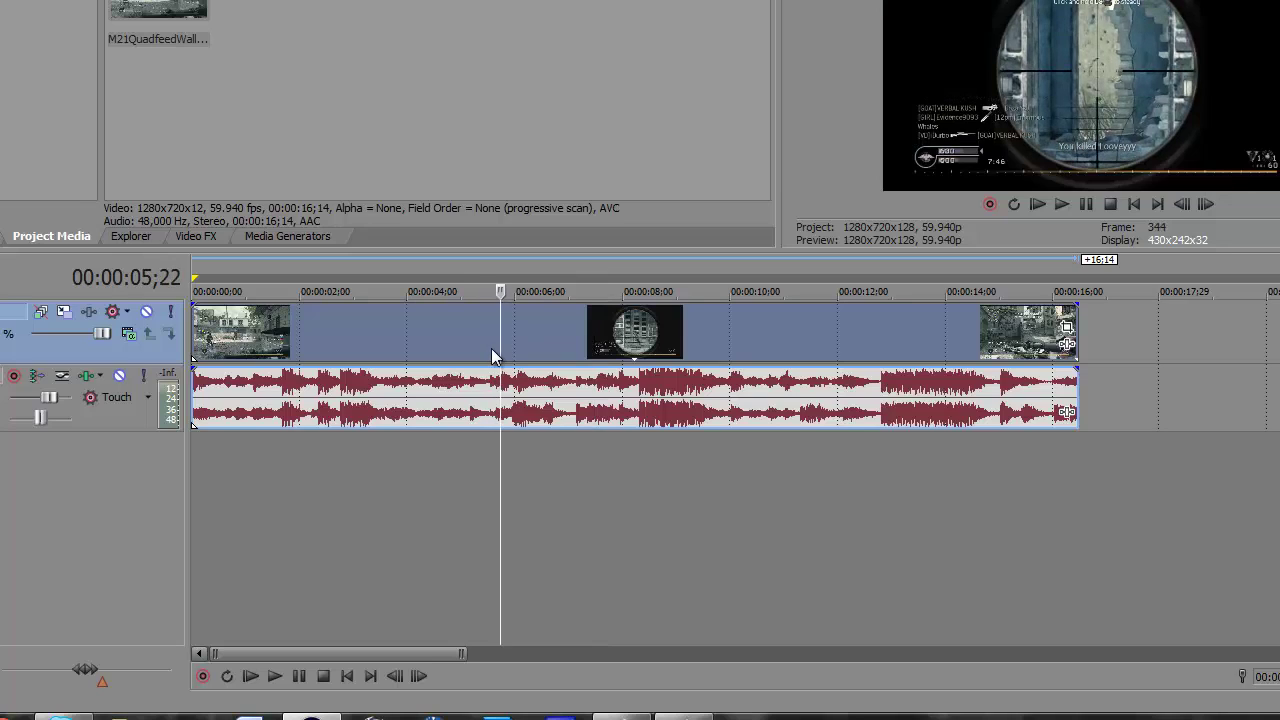
key("space")
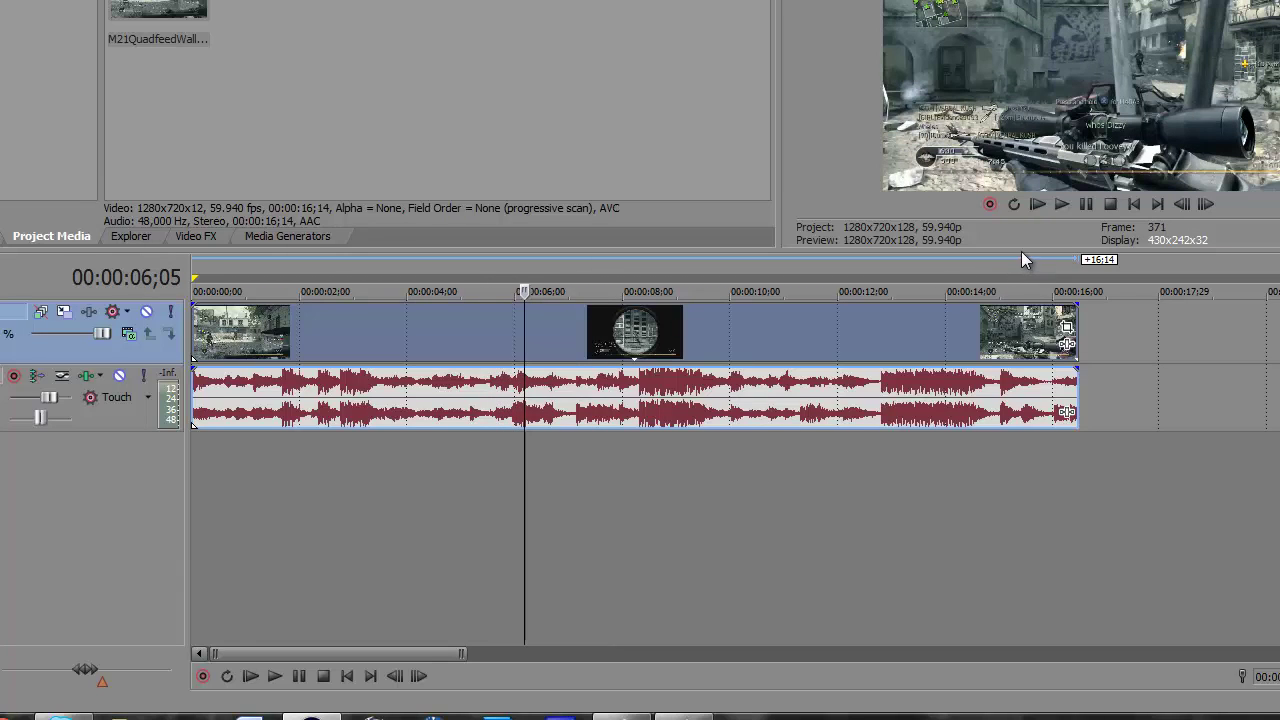
Step: Enlarge the preview and park the cursor on the kill frame at 00:00:07;27
left_click_drag(1021, 251, 700, 383)
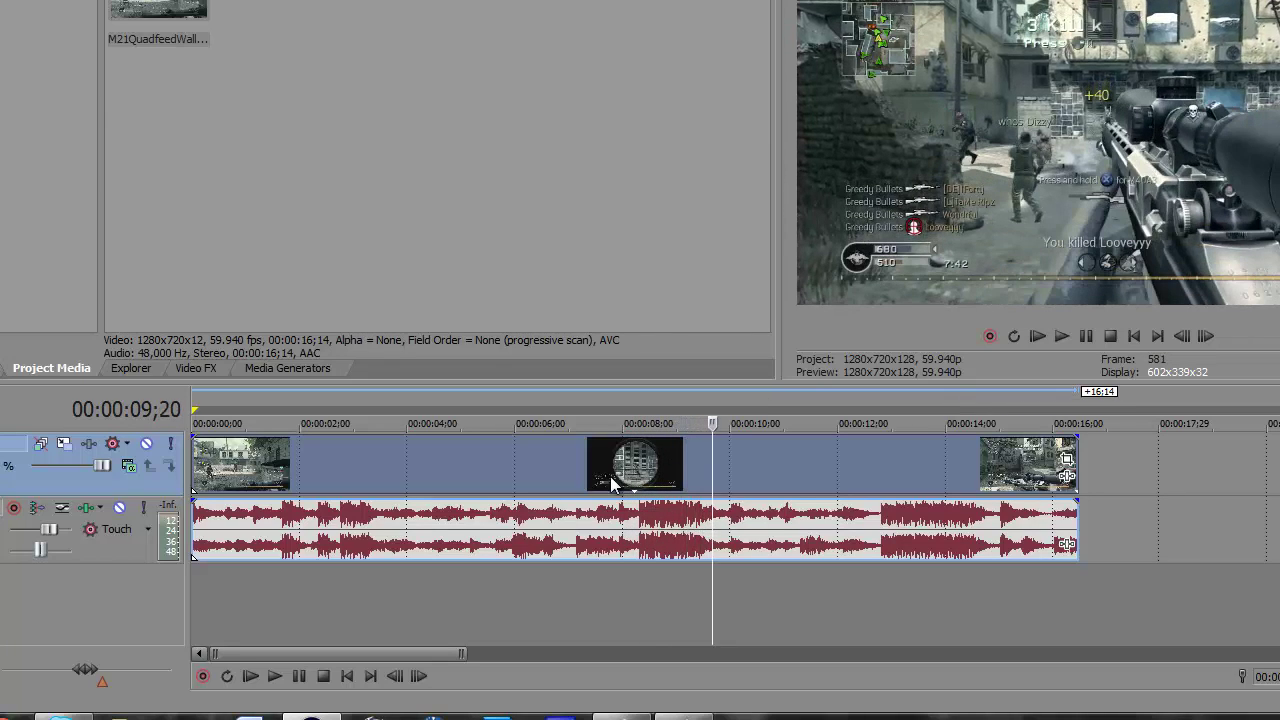
left_click(624, 474)
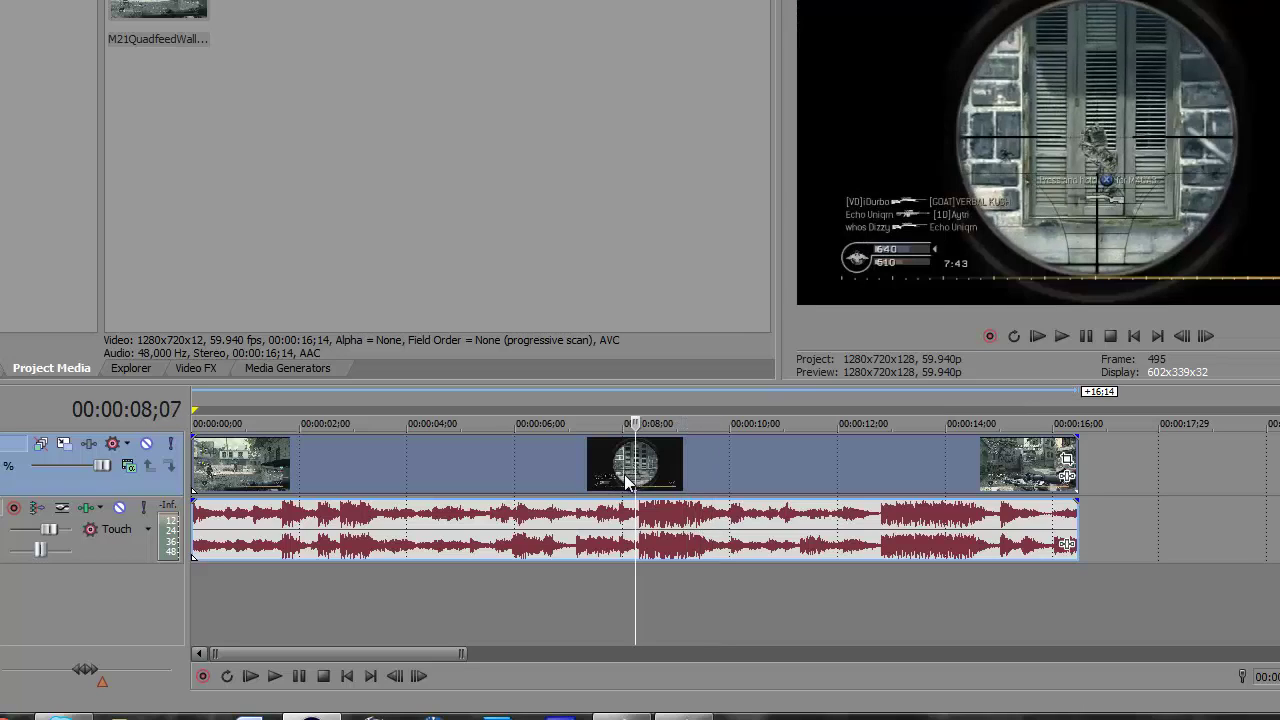
left_click(624, 474)
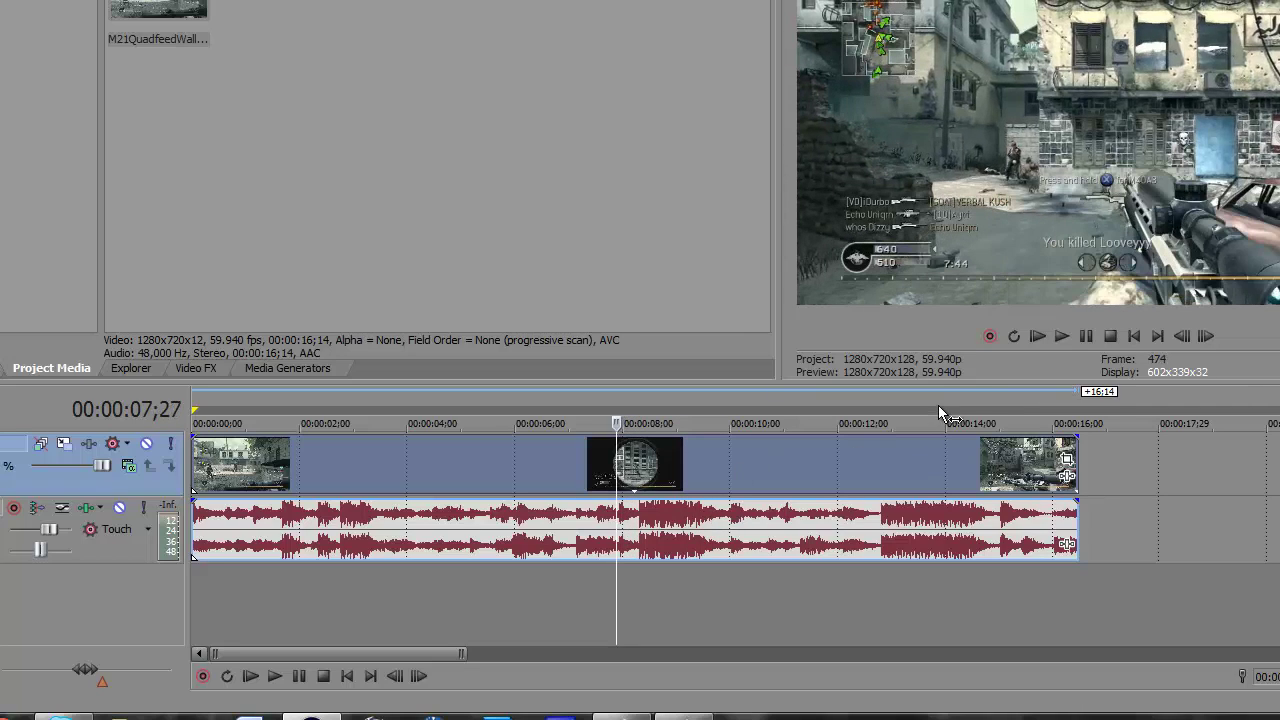
left_click_drag(949, 385, 942, 401)
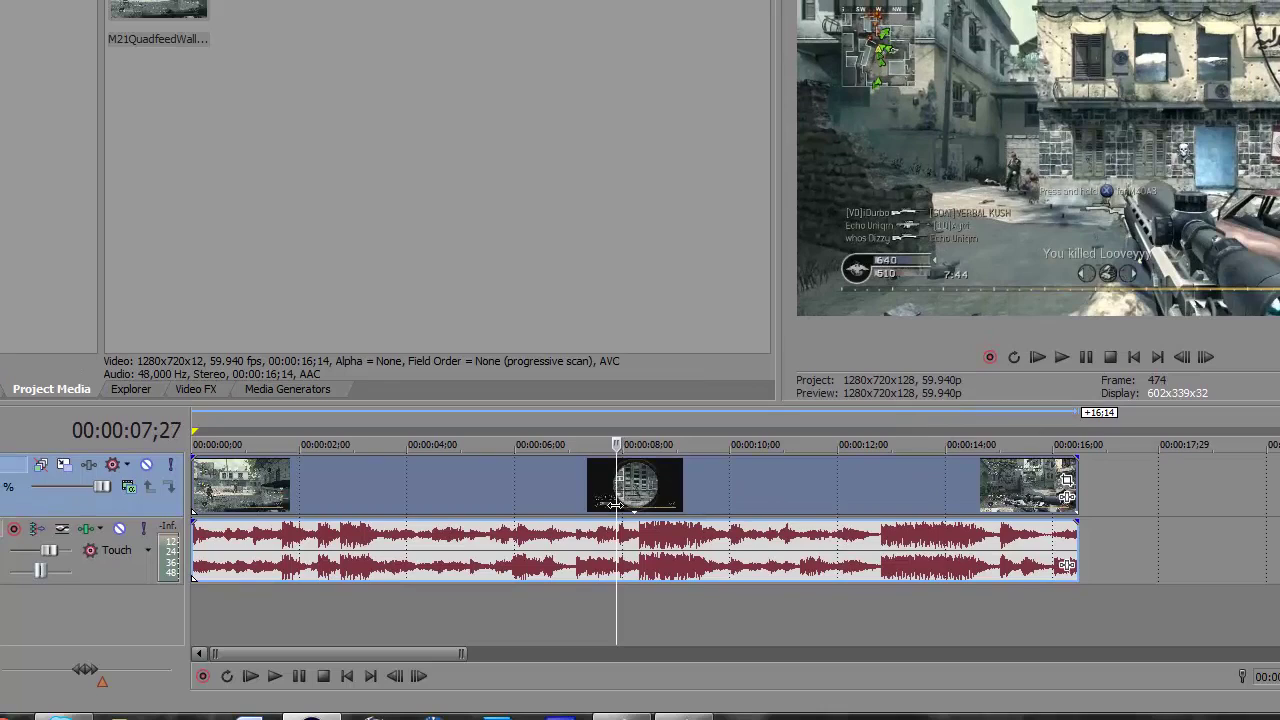
key("Left")
key("Left")
key("Right")
key("Right")
key("Right")
key("Right")
key("Right")
key("Right")
key("Right")
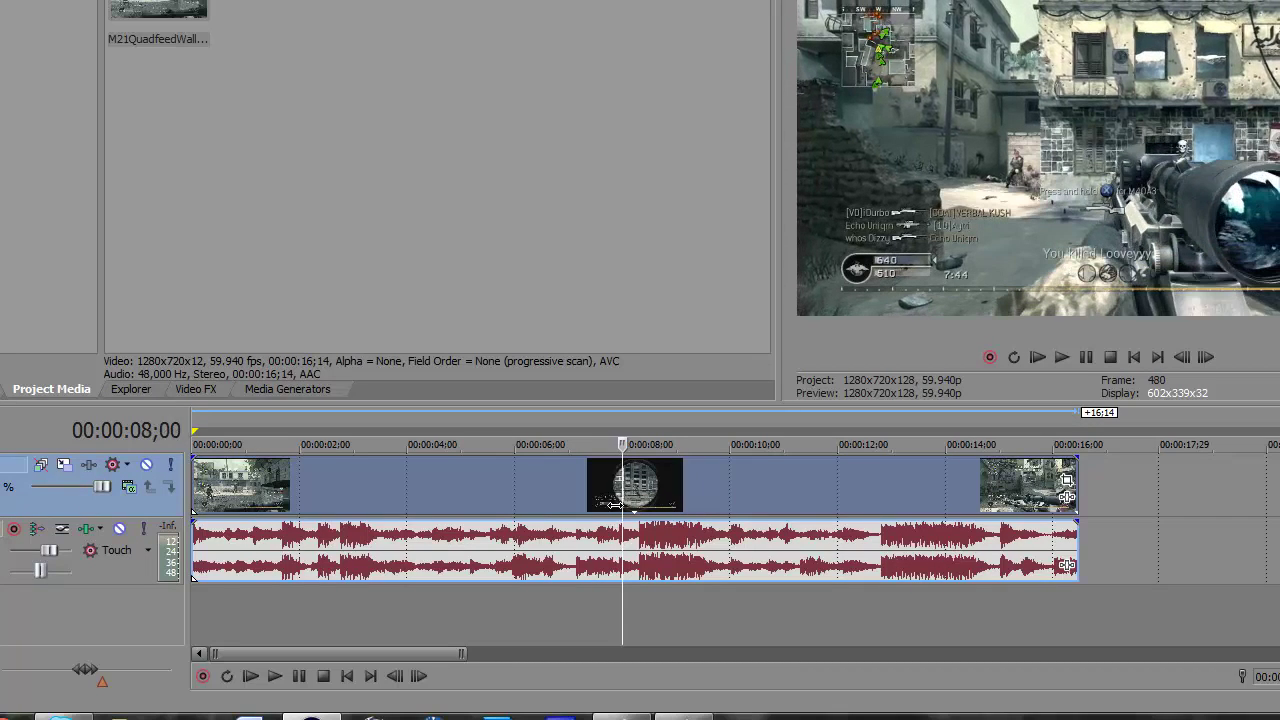
Step: Split video and audio at 00:00:07;29 and nudge the second half right to open a gap
key("Left")
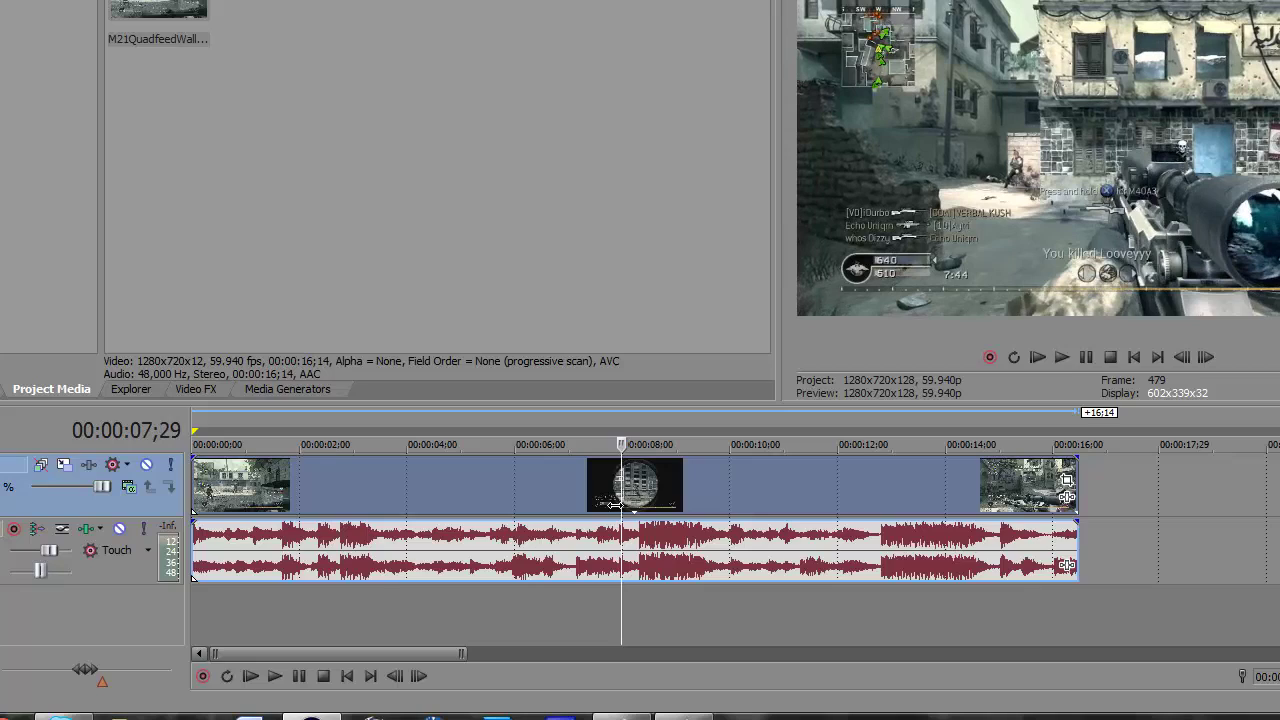
key("s")
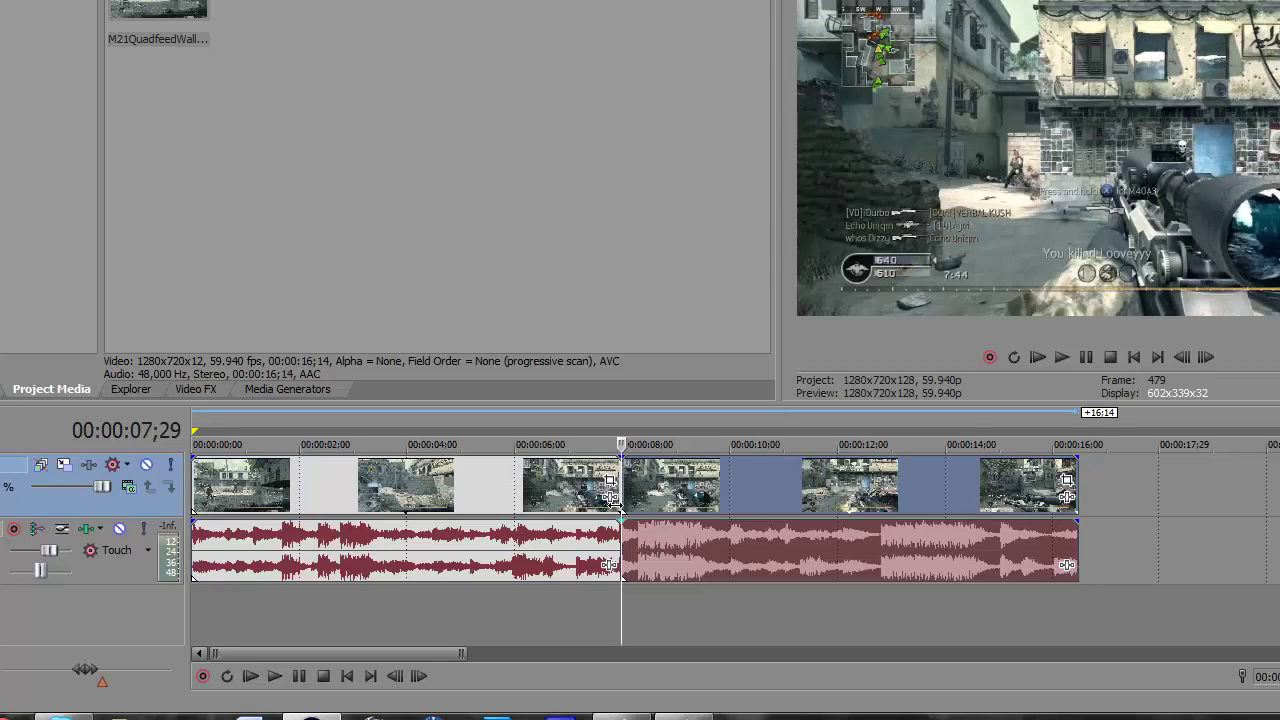
key("Right")
key("Right")
key("Right")
key("Right")
key("Right")
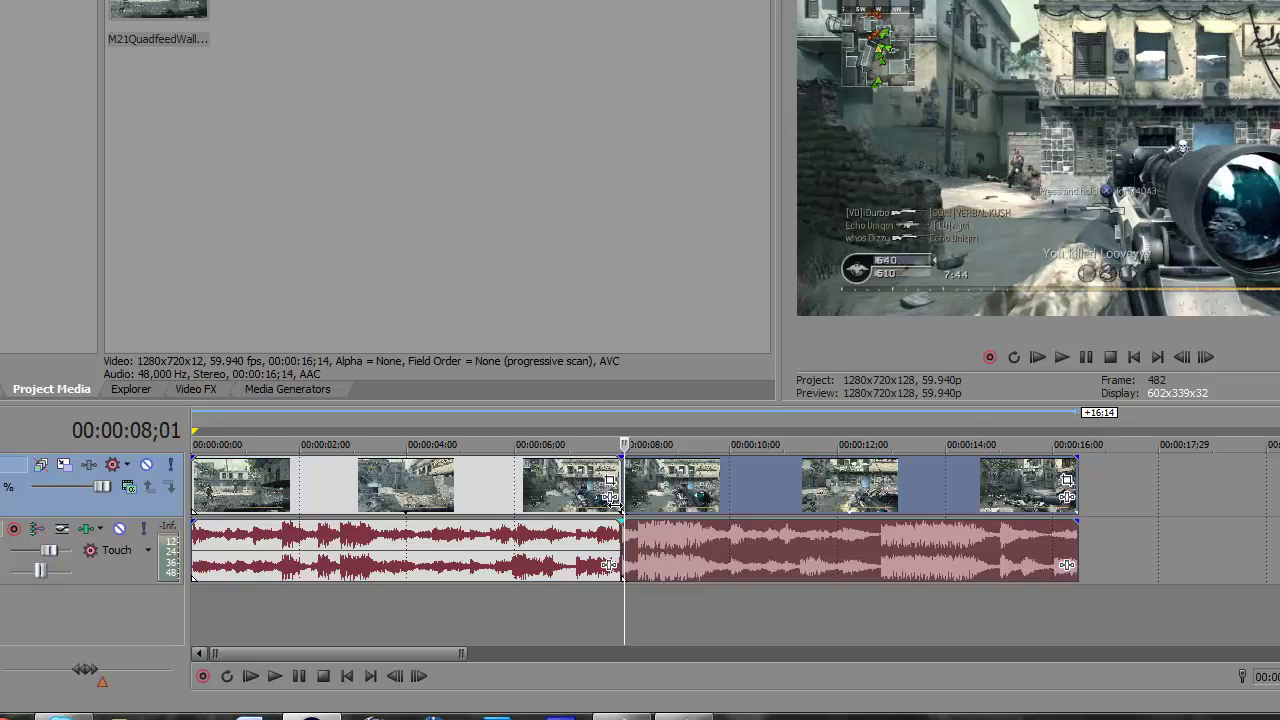
key("Right")
key("Right")
key("Right")
key("Right")
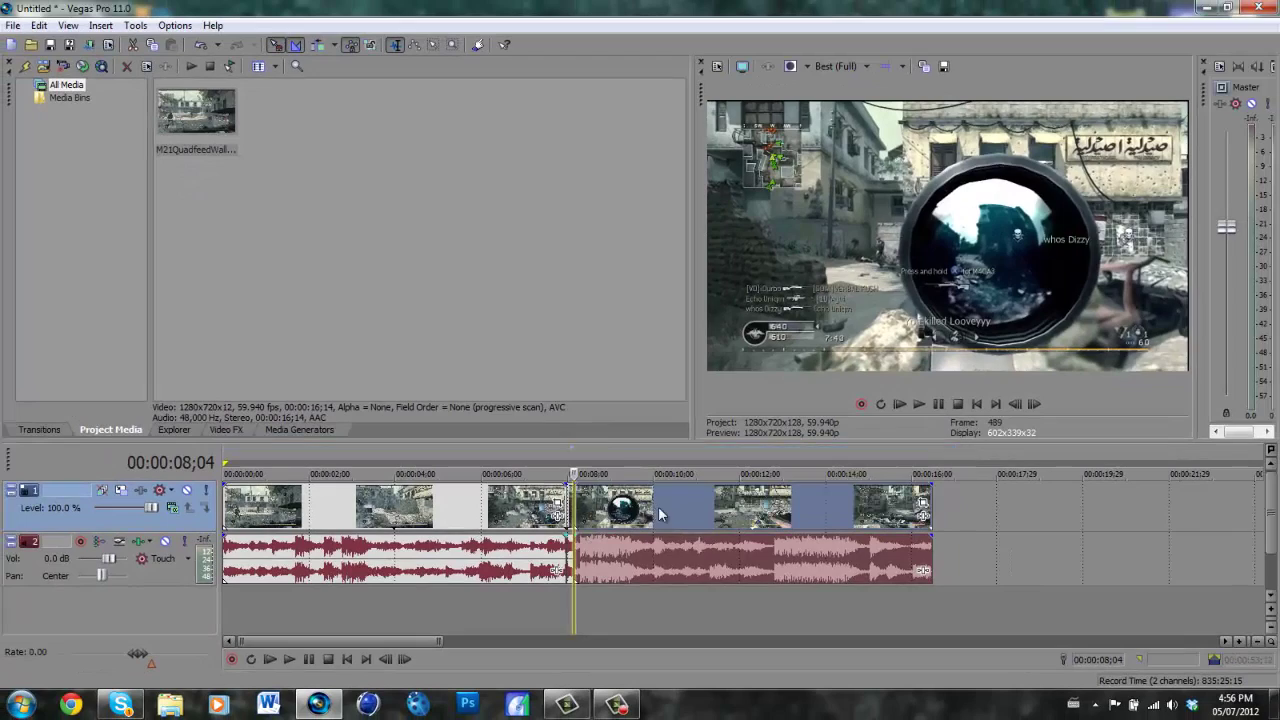
left_click_drag(658, 508, 685, 508)
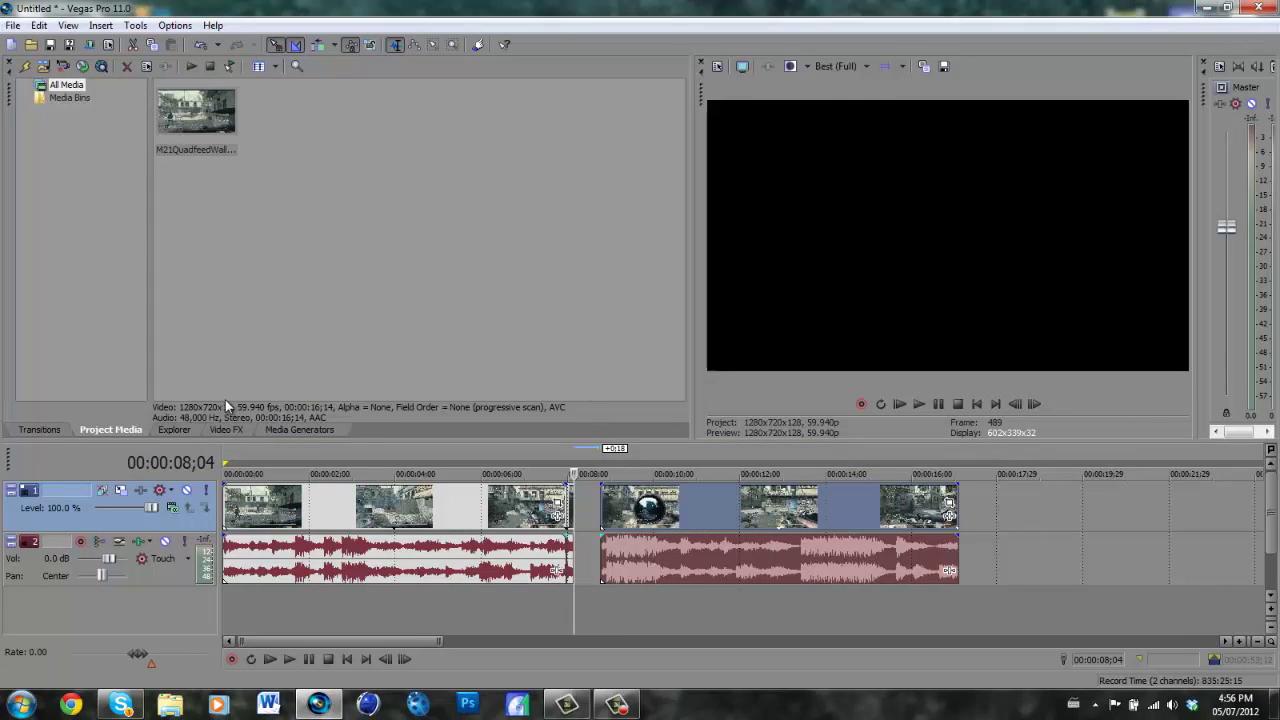
Step: Move the second clip pair to about 00:00:16 and apply TwixtorPRO's Best Twixtor preset to the first clip
left_click(237, 427)
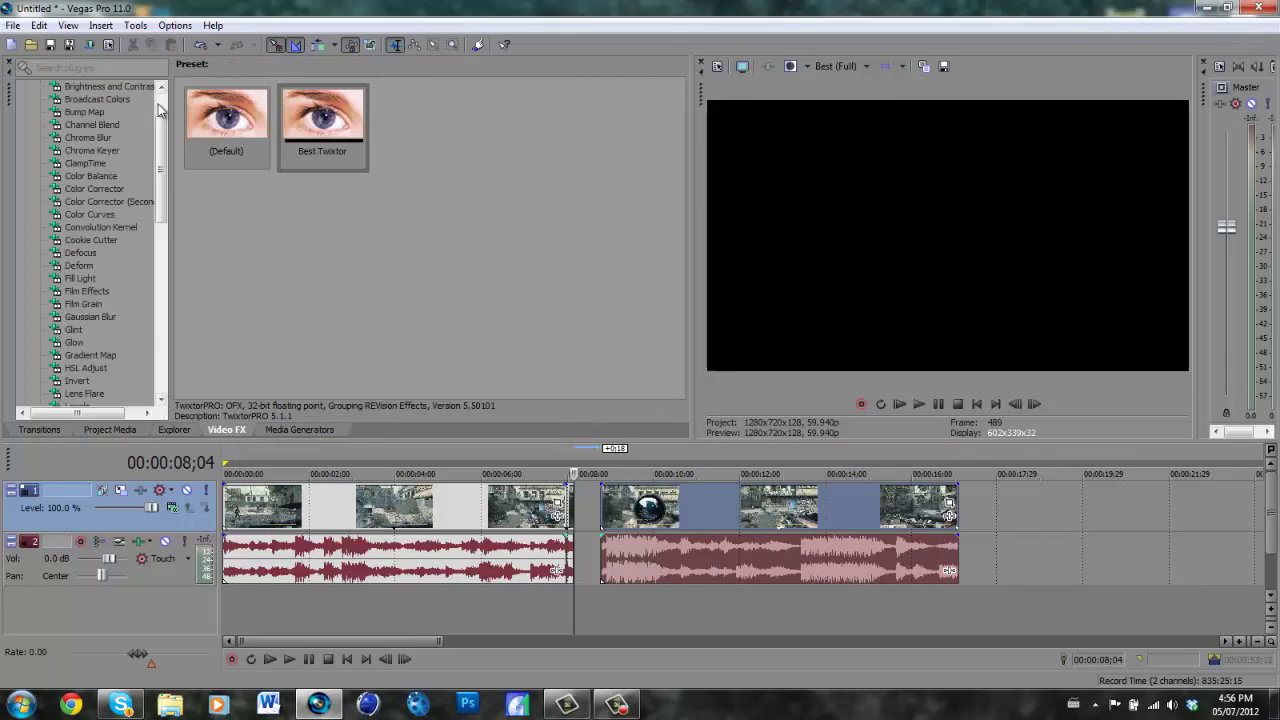
left_click_drag(161, 124, 166, 295)
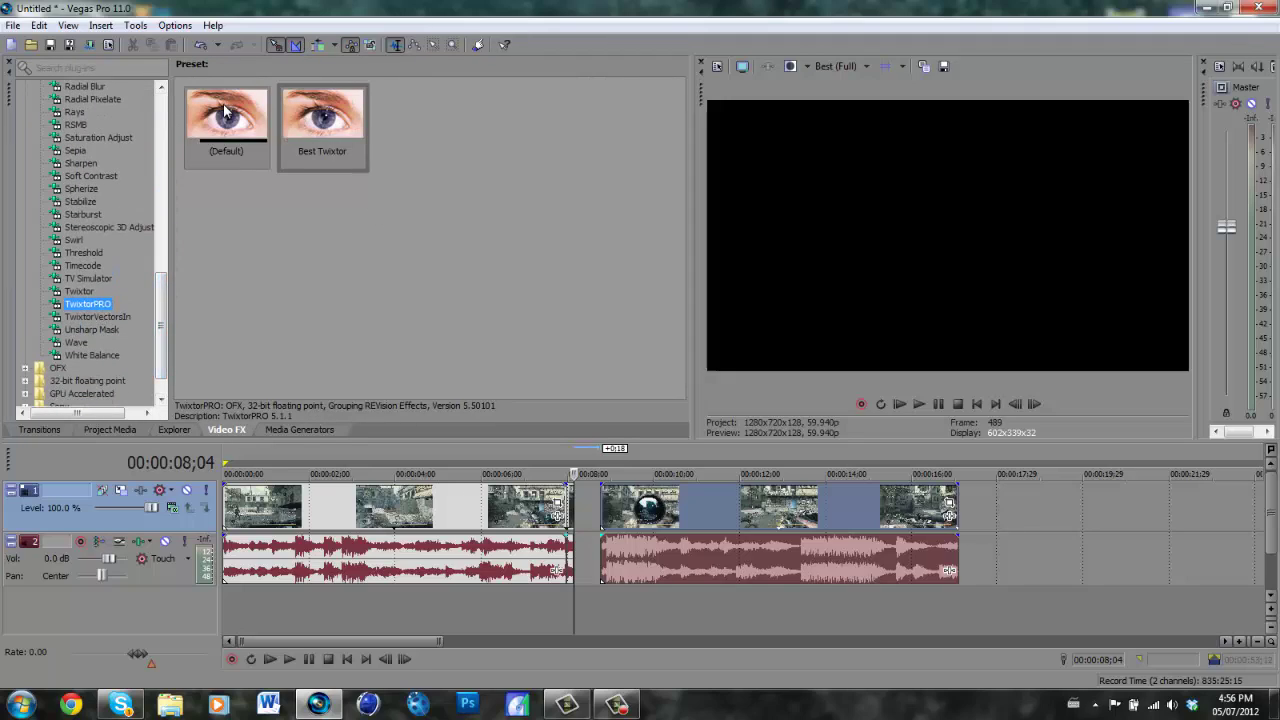
left_click(302, 122)
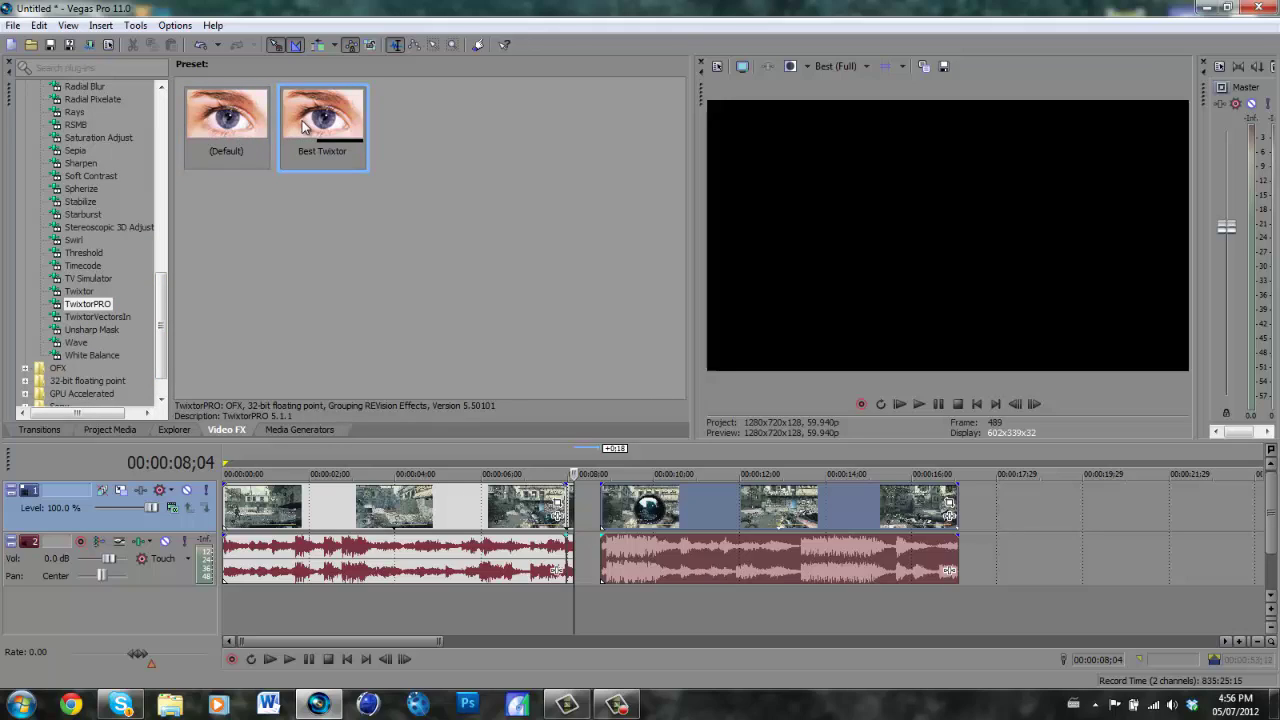
left_click_drag(694, 498, 1006, 521)
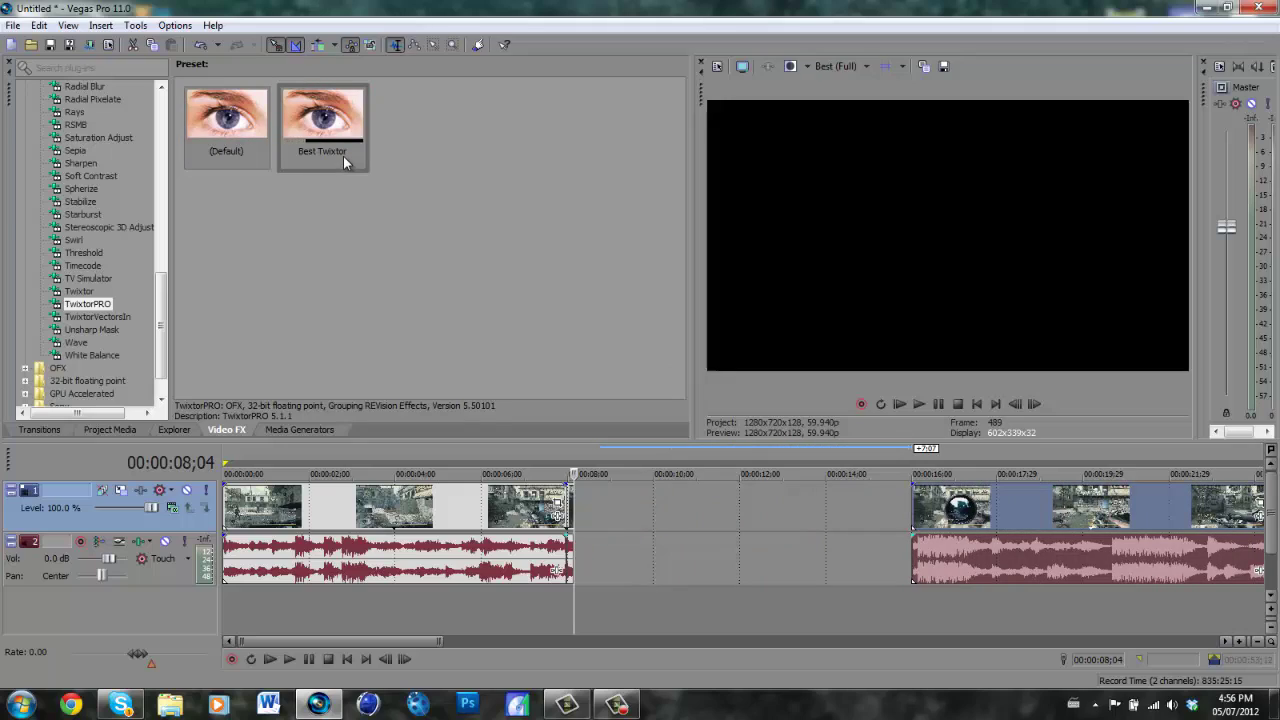
left_click_drag(343, 156, 571, 498)
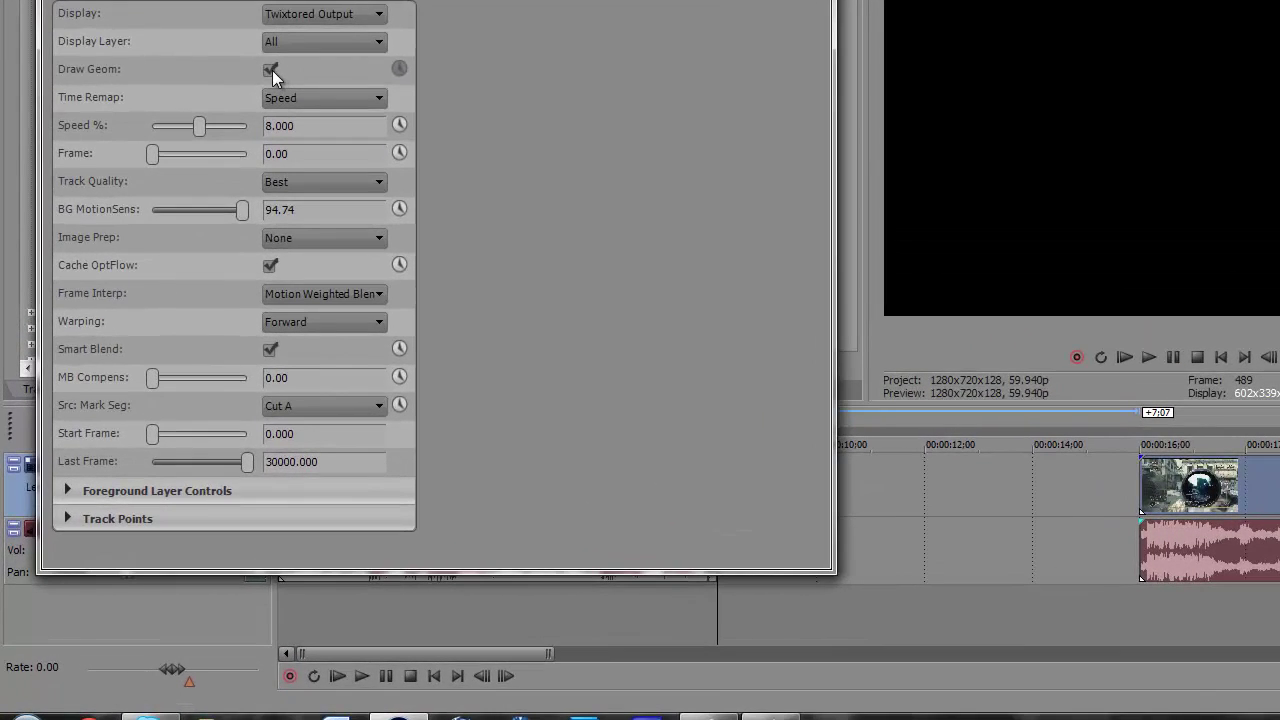
Step: Change TwixtorPRO's Speed % from 8.000 to 4, keeping Time Remap on Speed
left_click(350, 100)
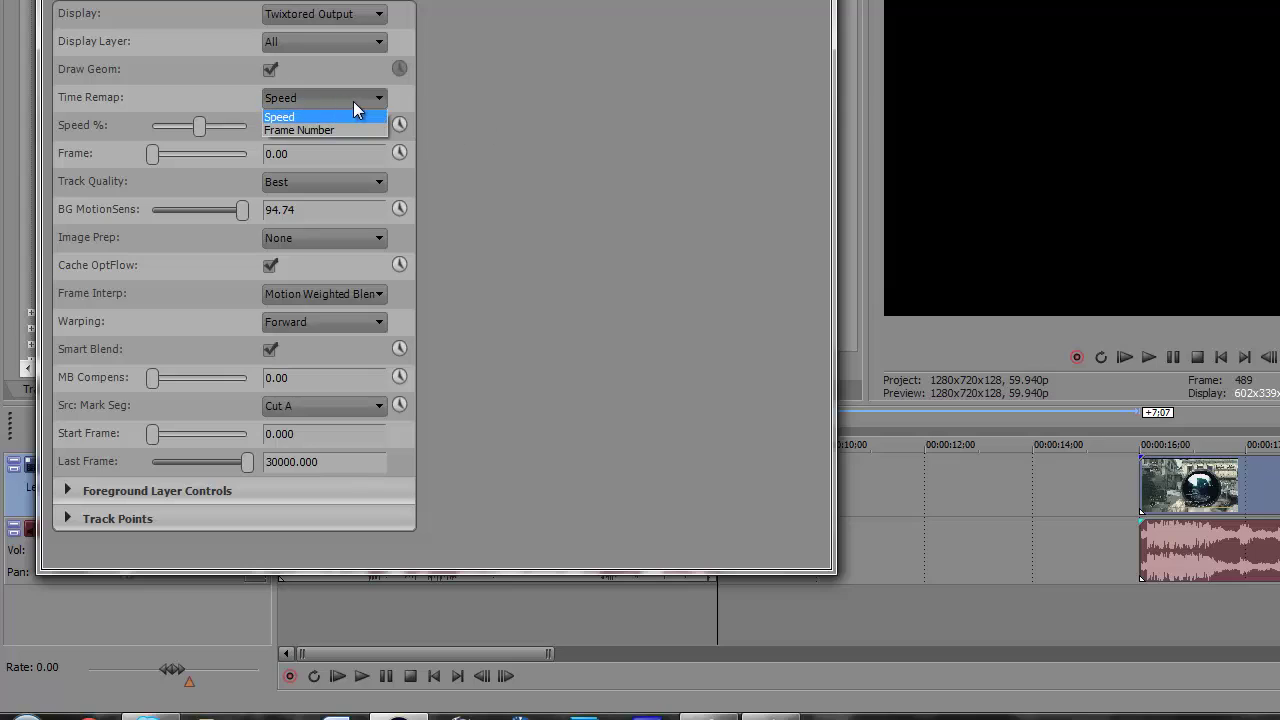
left_click(353, 117)
left_click(353, 119)
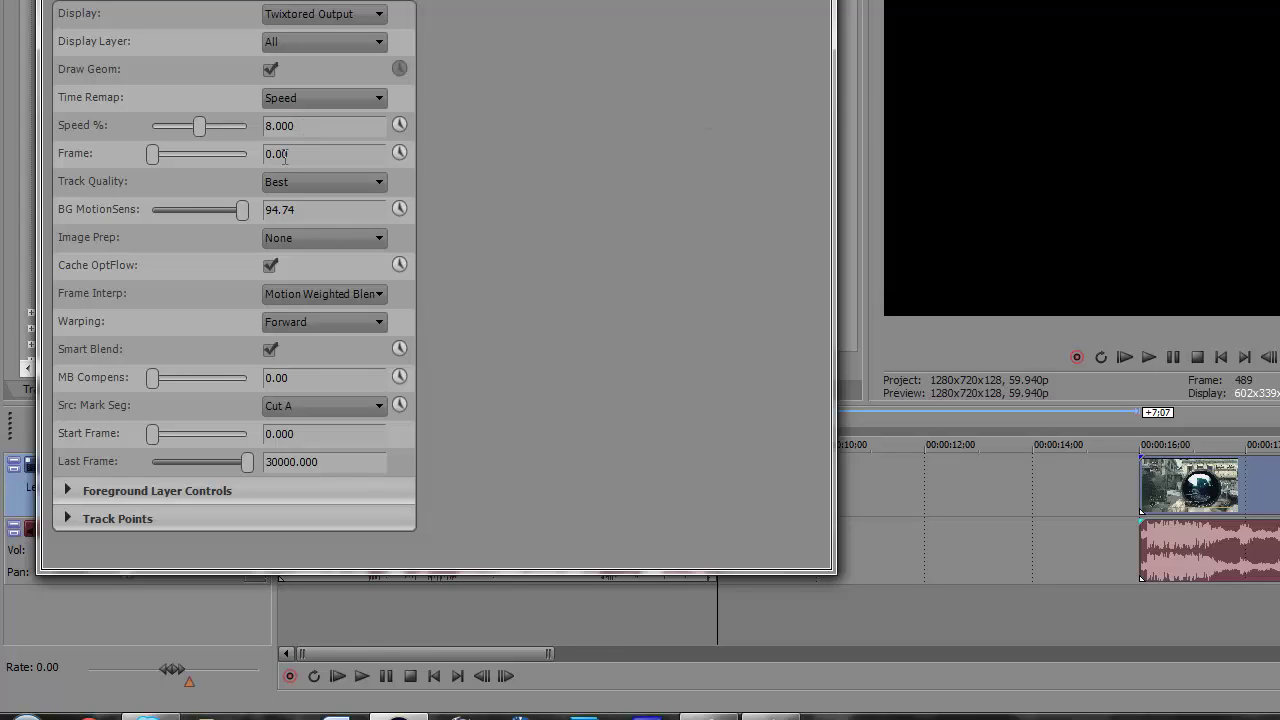
key("ctrl+a")
type("4")
key("Escape")
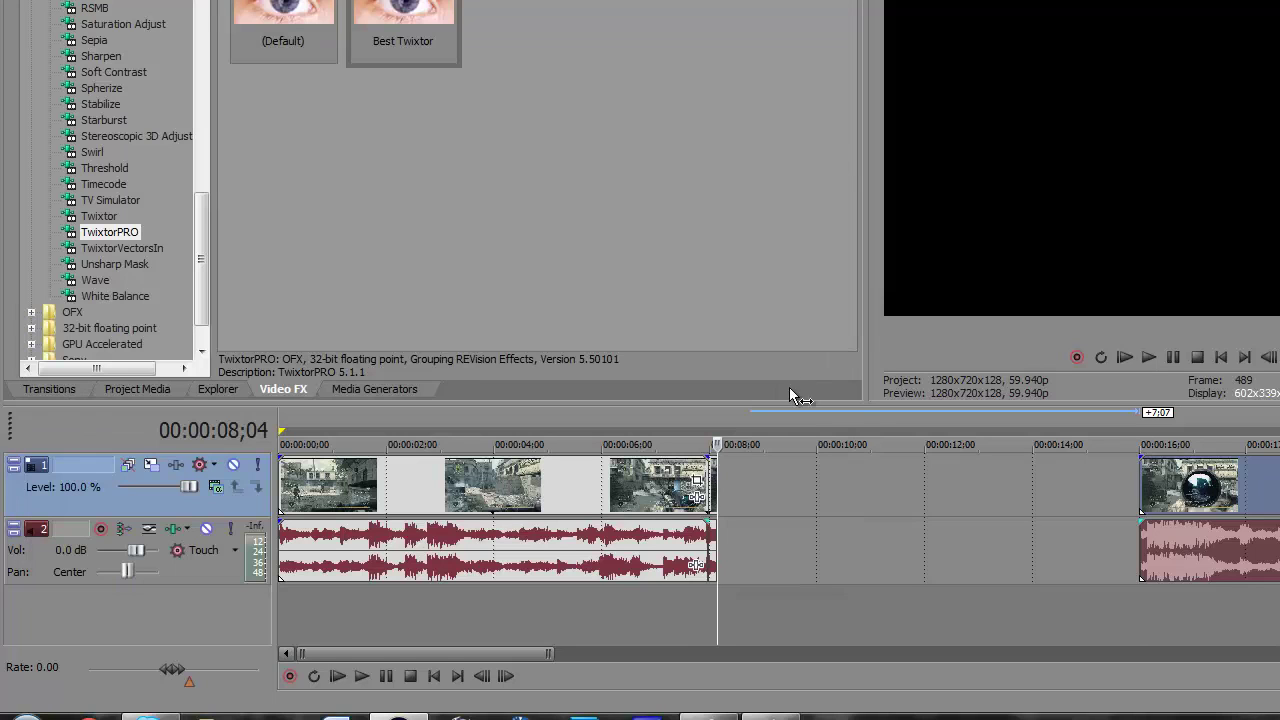
Step: Stretch the slowed event's right edge into the gap toward 00:00:12
left_click_drag(718, 480, 921, 487)
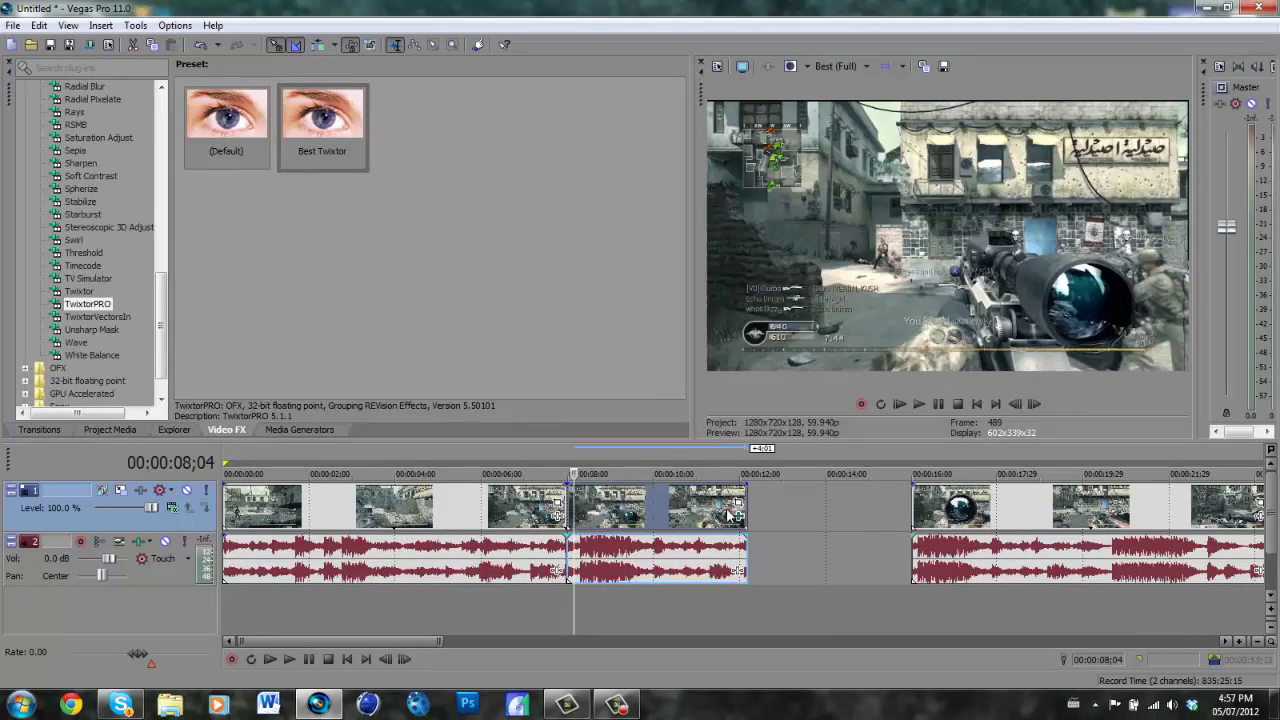
mouse_move(731, 513)
left_mouse_down()
mouse_move(745, 512)
mouse_move(606, 512)
mouse_move(753, 511)
left_mouse_up()
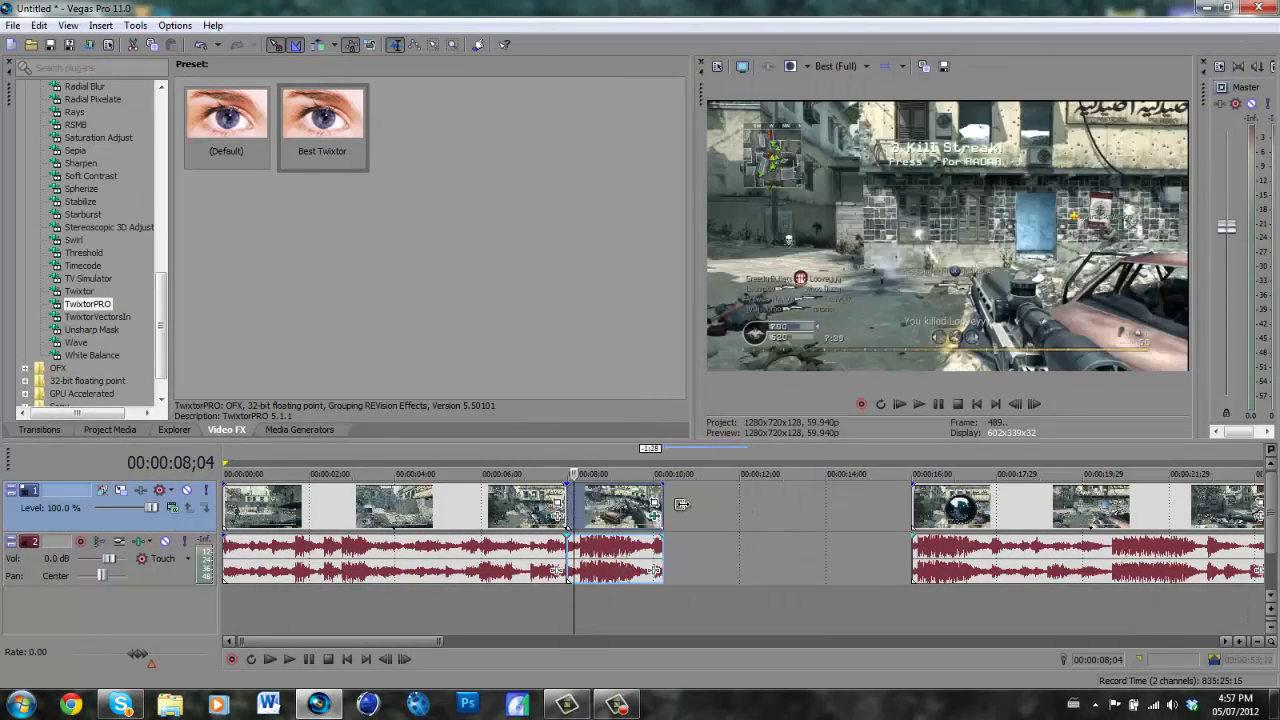
left_click_drag(681, 505, 795, 512)
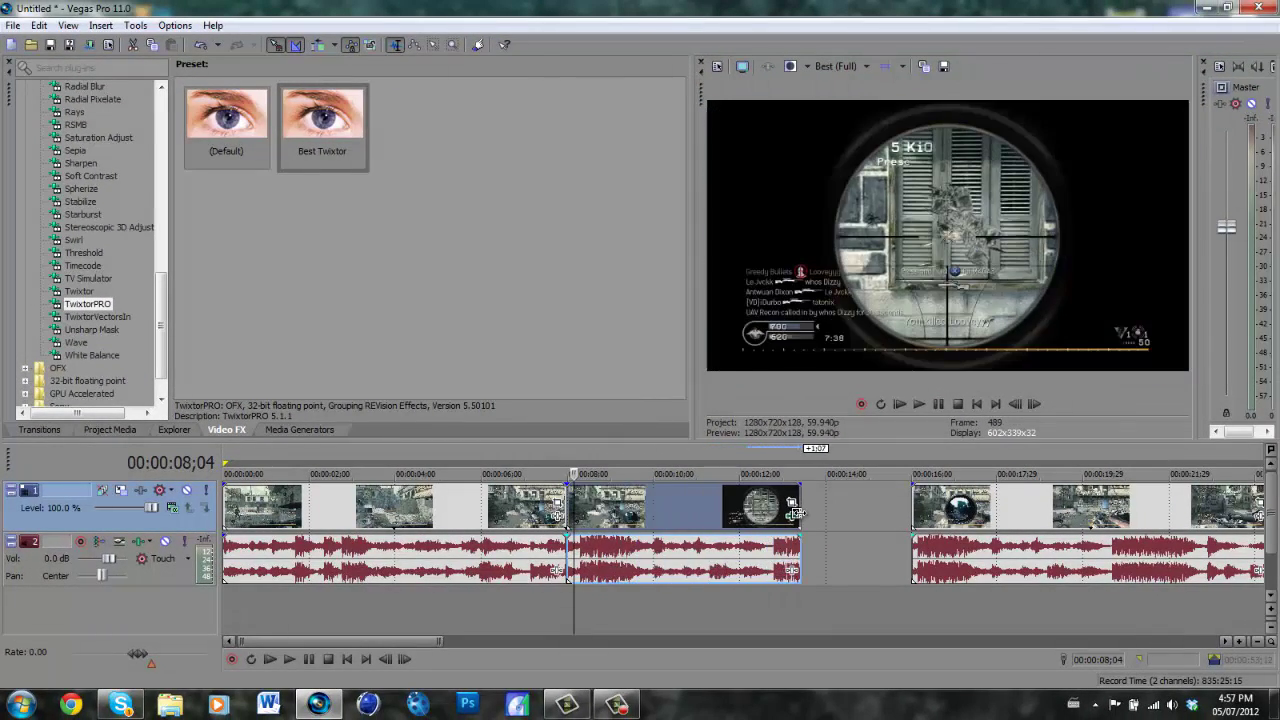
Step: Mute the slowed event's audio via Switches > Mute and return to the section's start
left_click(688, 557)
right_click(688, 552)
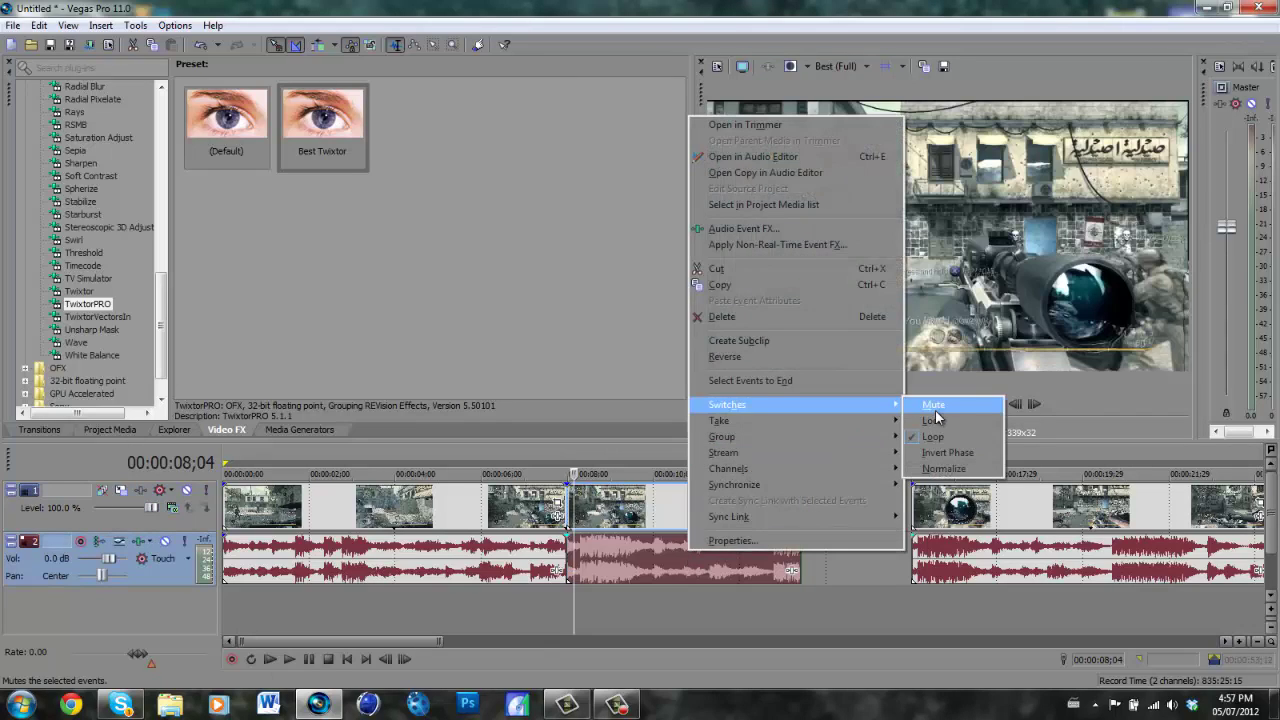
left_click(930, 404)
key("Right")
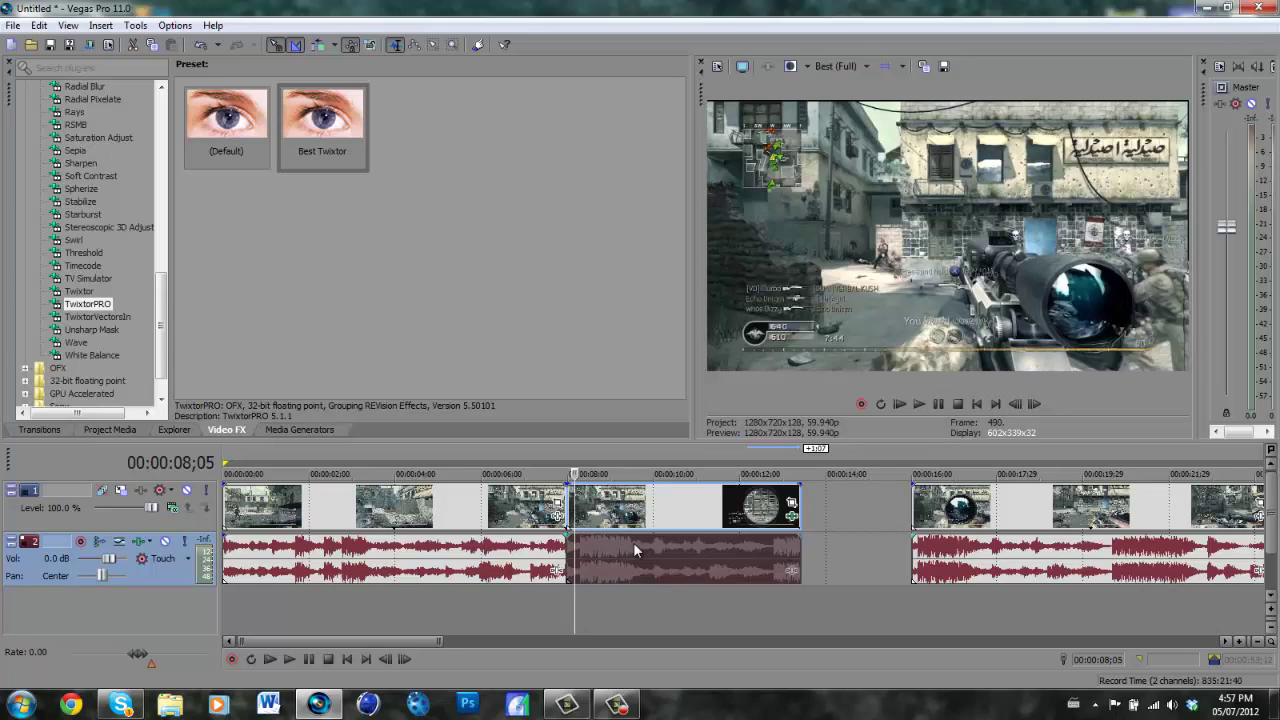
left_click(565, 512)
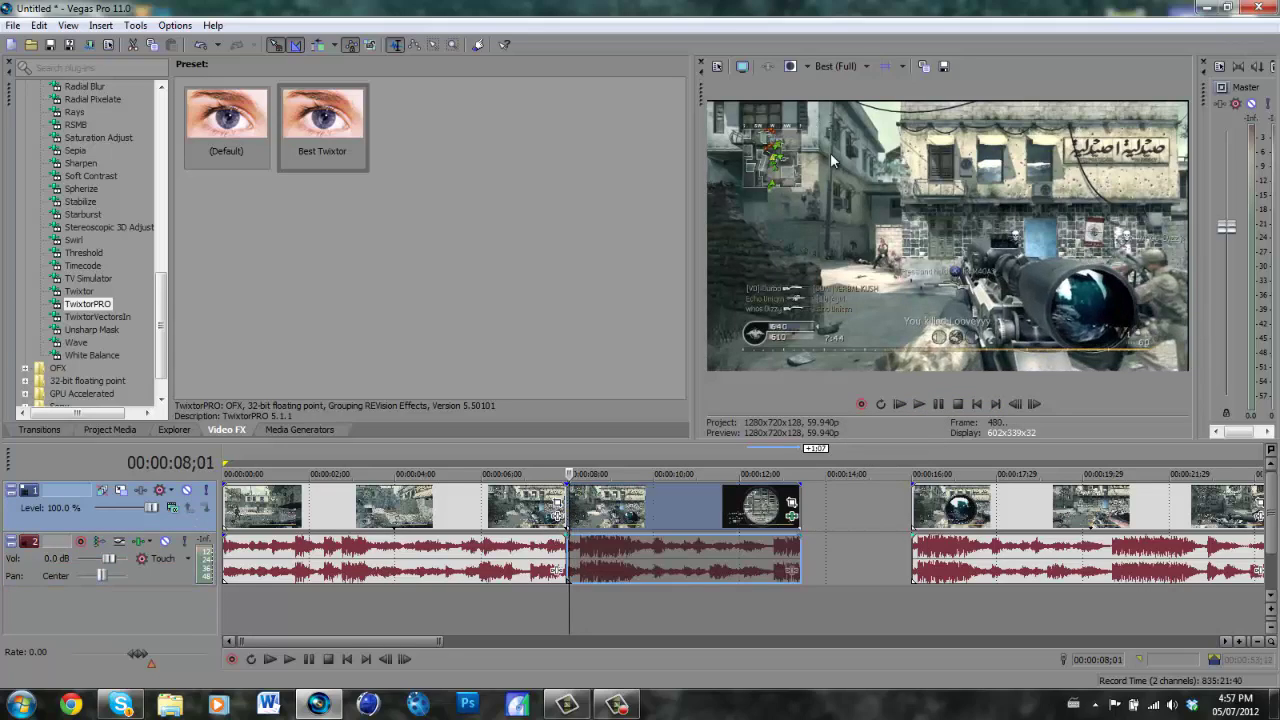
Step: Set preview quality to Preview (Auto) and trim the slowed event to end at 00:00:12;02
left_click(864, 67)
mouse_move(855, 101)
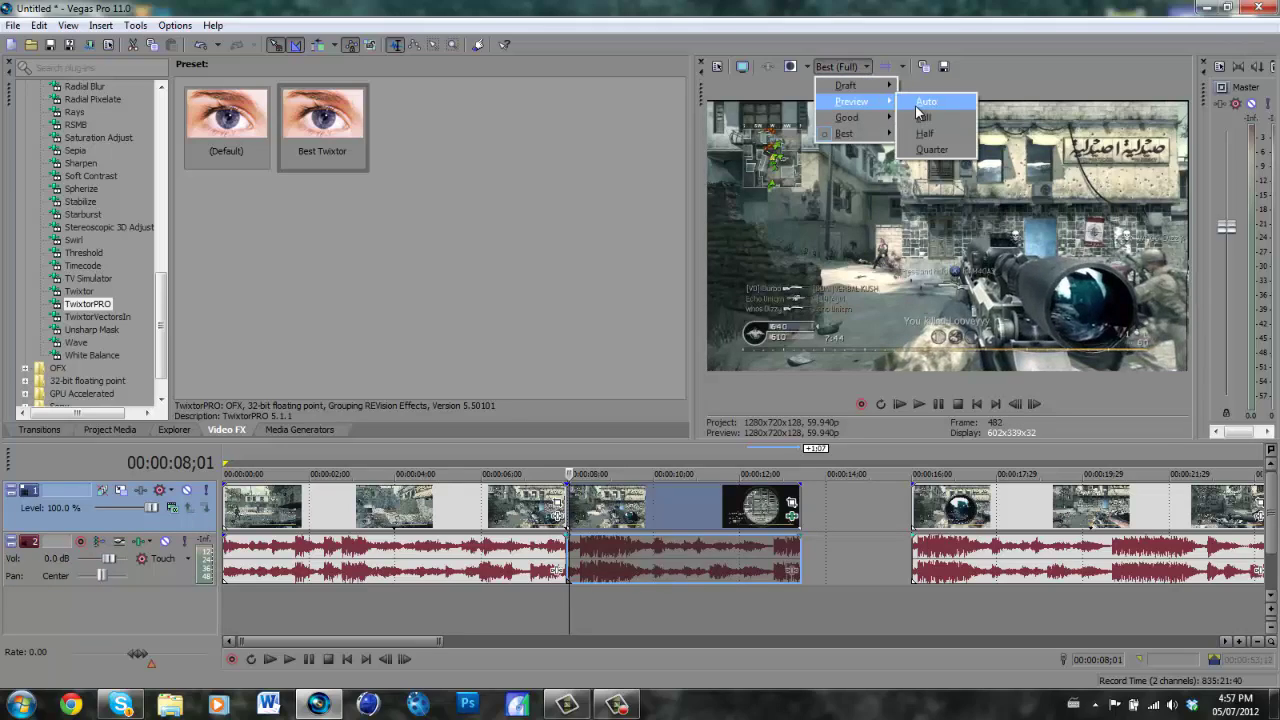
left_click(926, 102)
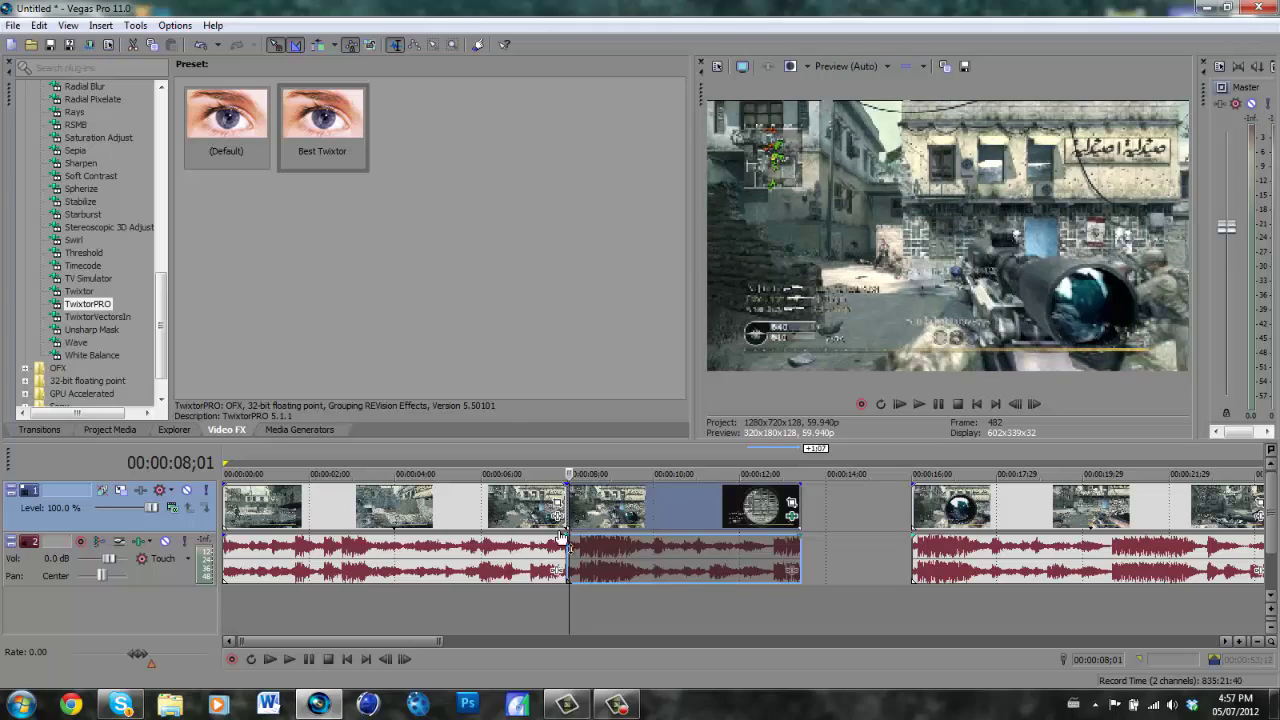
left_click(563, 548)
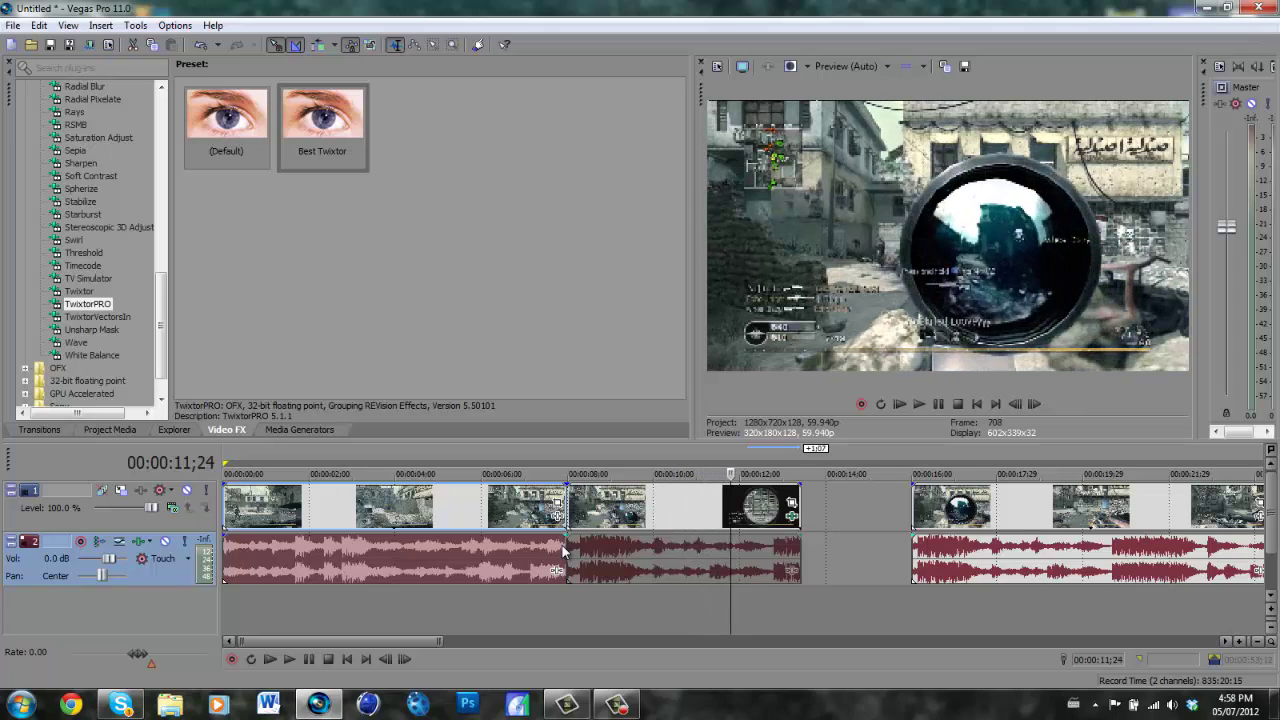
left_click_drag(796, 500, 743, 515)
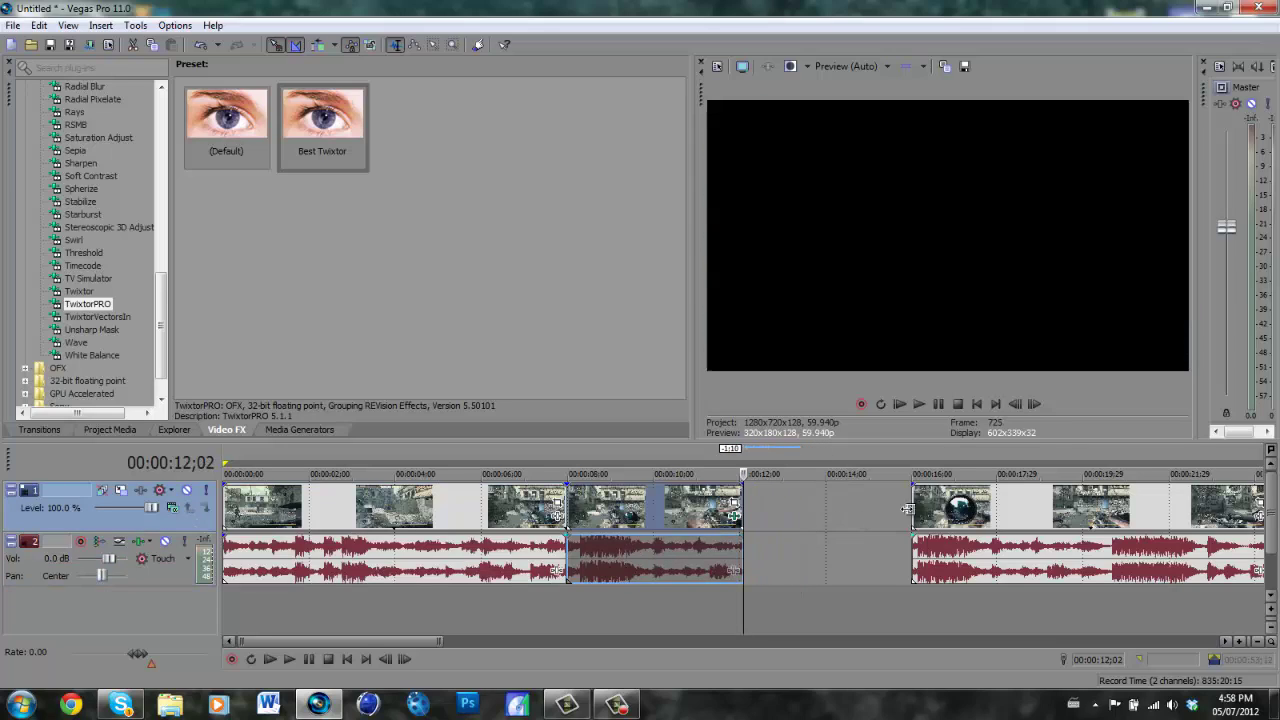
Step: Snap the continuation clip pair left to 00:00:12;02 and check the join around it
left_click_drag(930, 515, 775, 500)
left_click(776, 502)
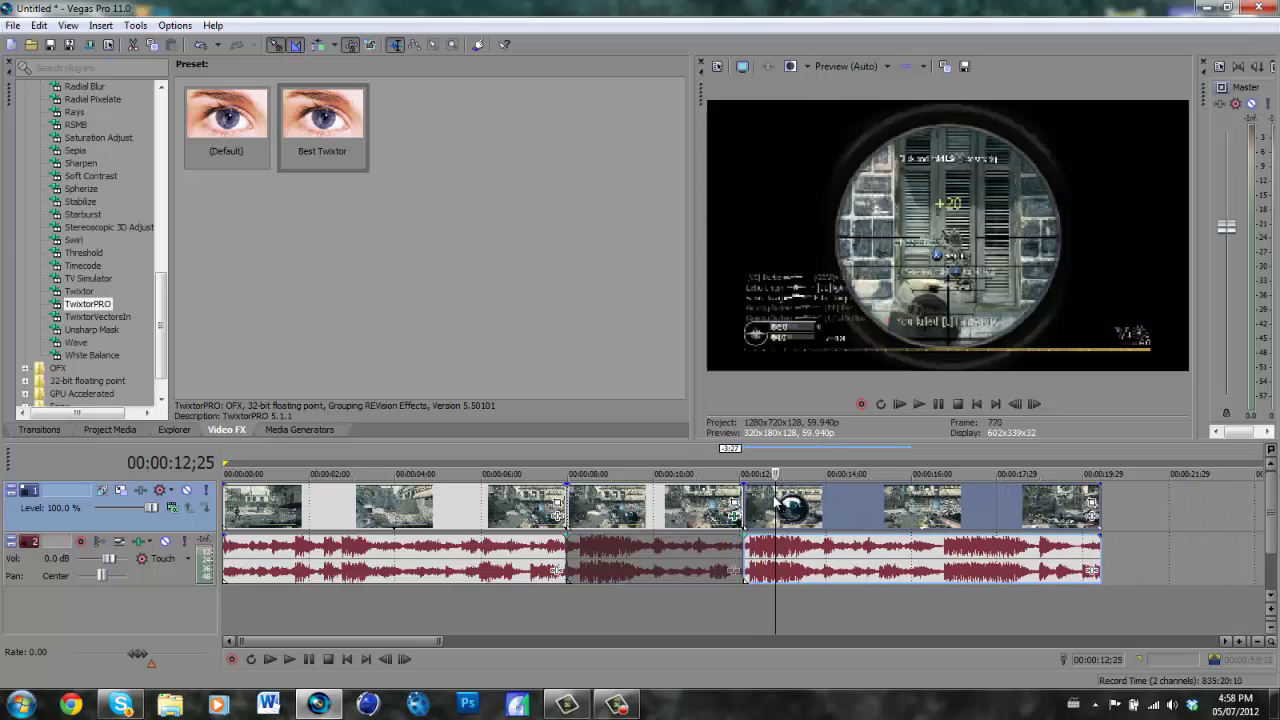
left_click(737, 556)
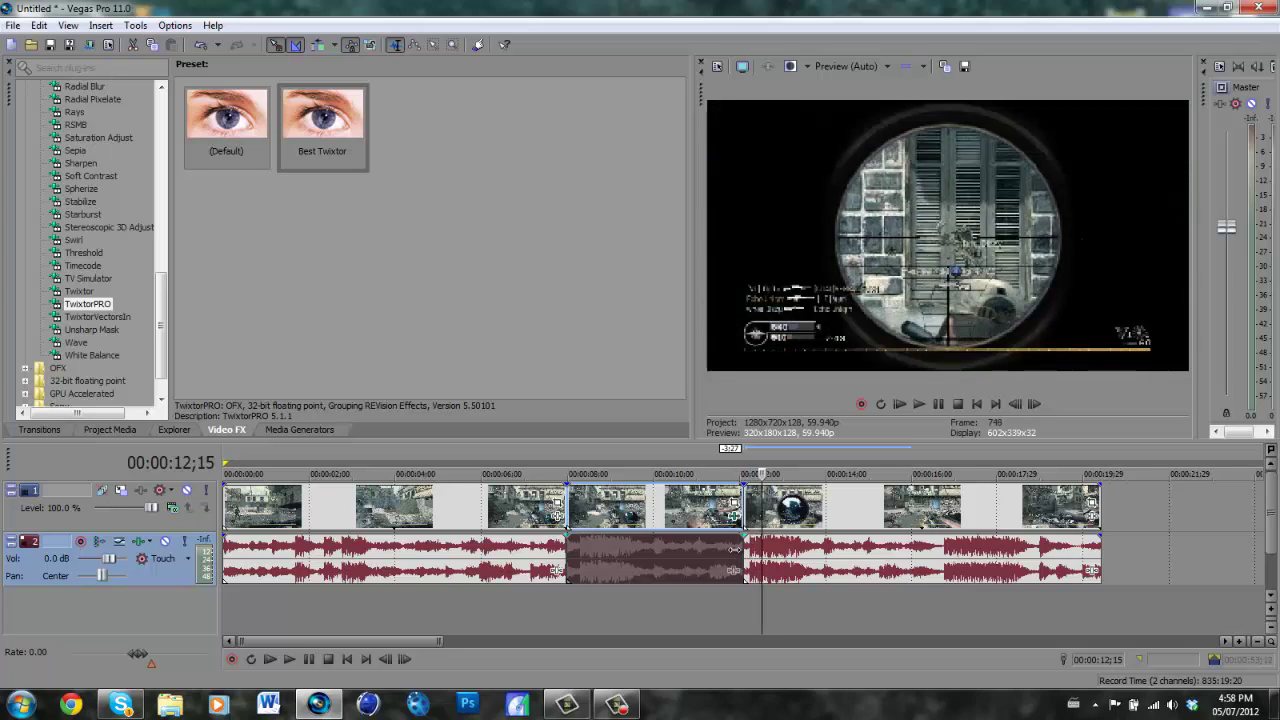
left_click(557, 560)
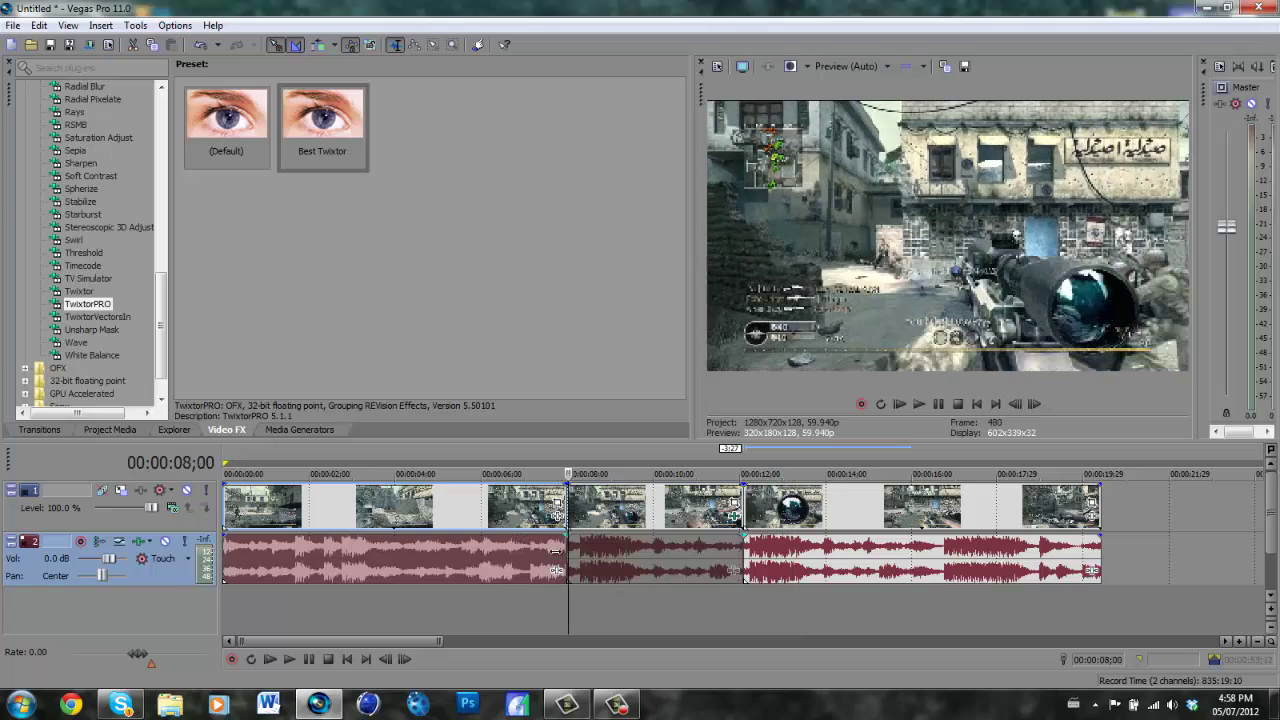